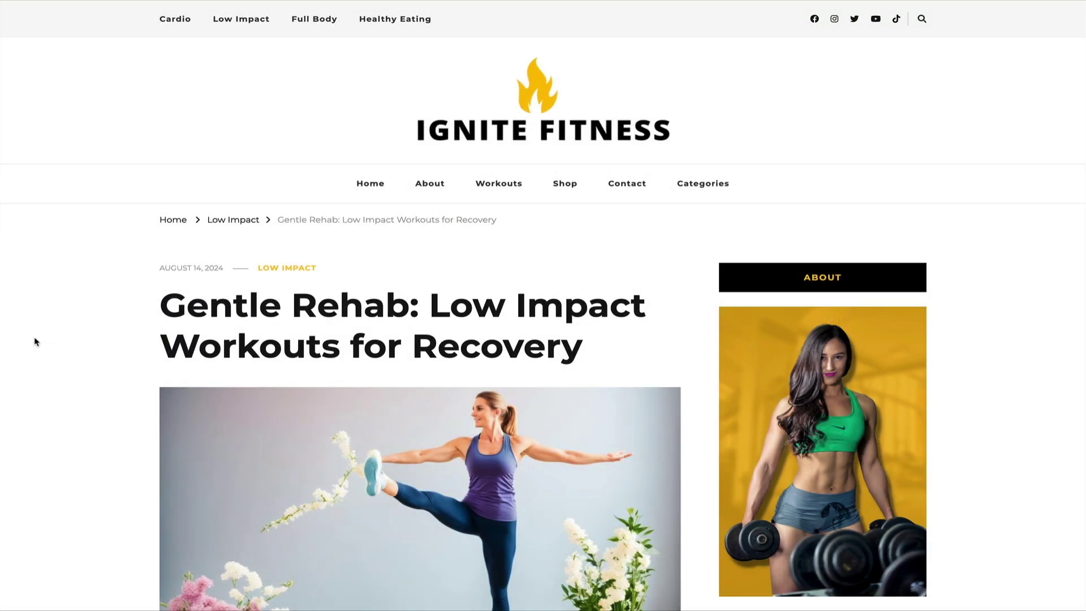
- Read through the published article "Gentle Rehab: Low Impact Workouts for Recovery", examining its headings, tables, media and source citations
scroll(35, 341, "down", 5)
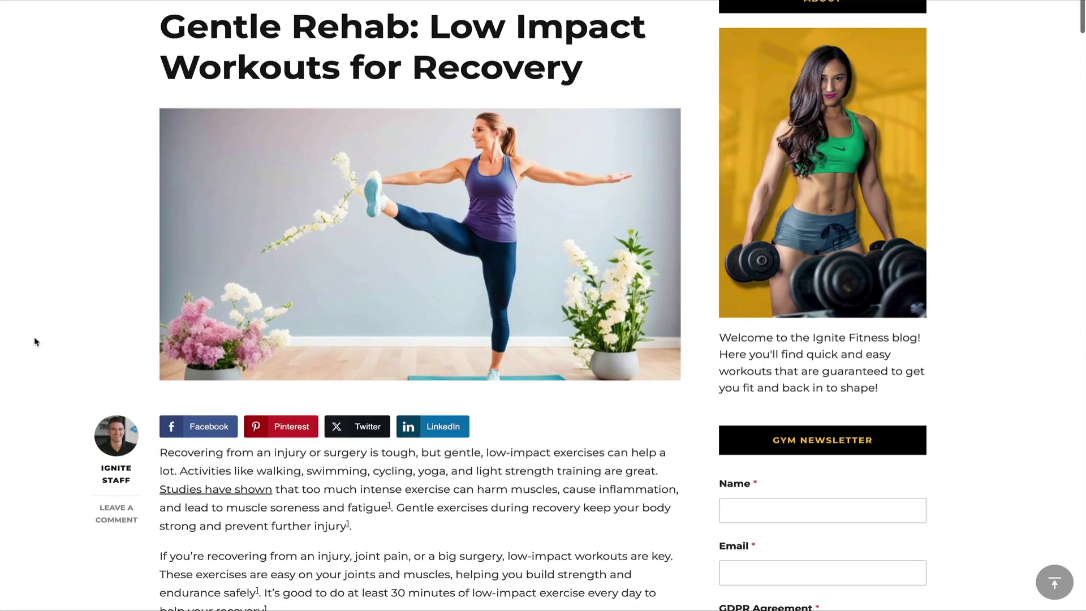
scroll(35, 342, "down", 4)
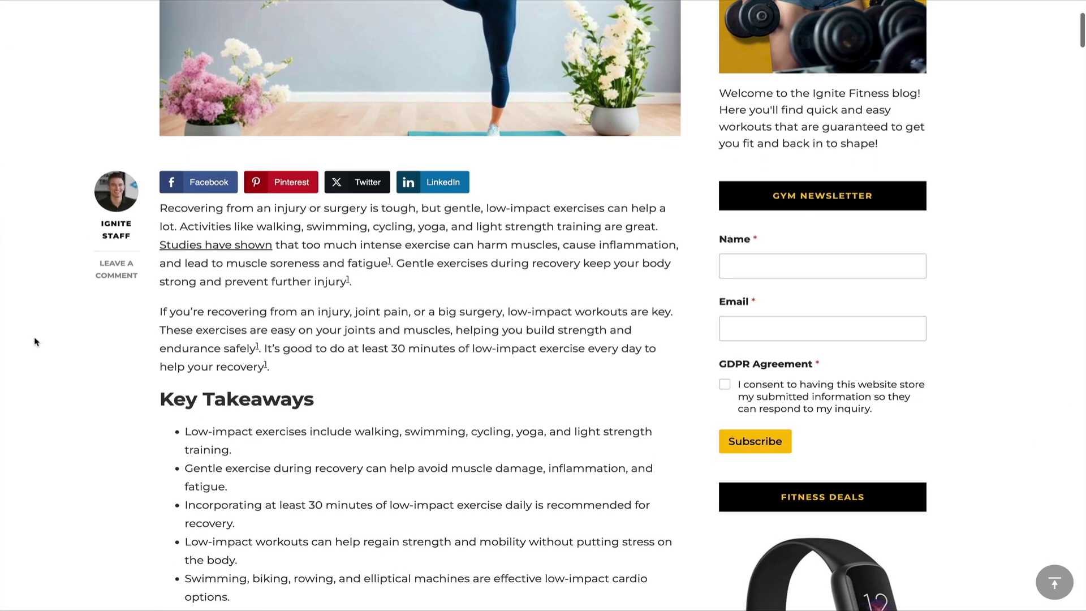
scroll(35, 342, "down", 5)
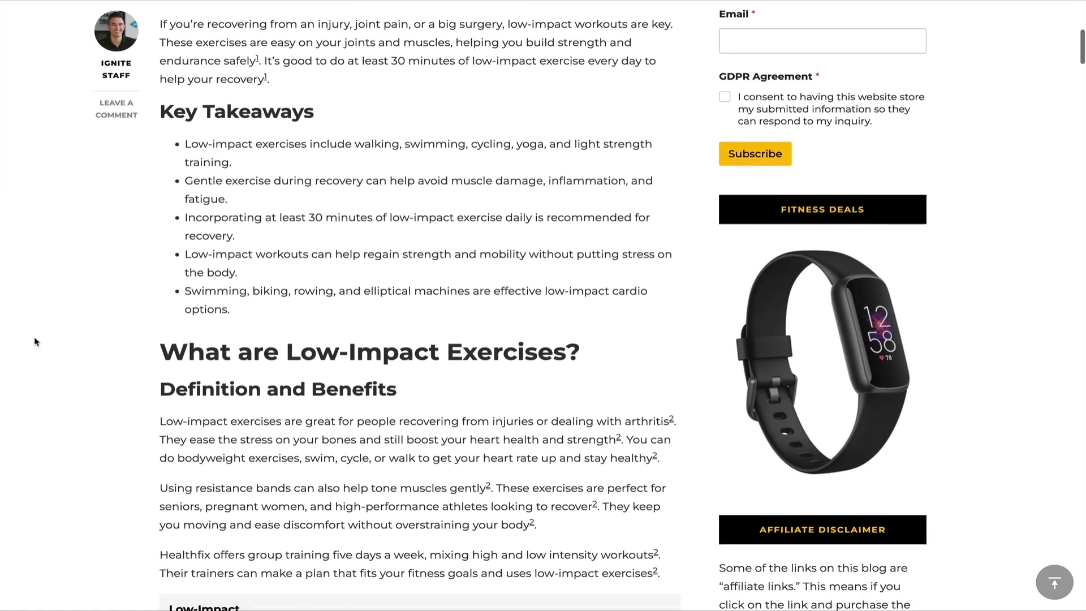
scroll(35, 342, "down", 5)
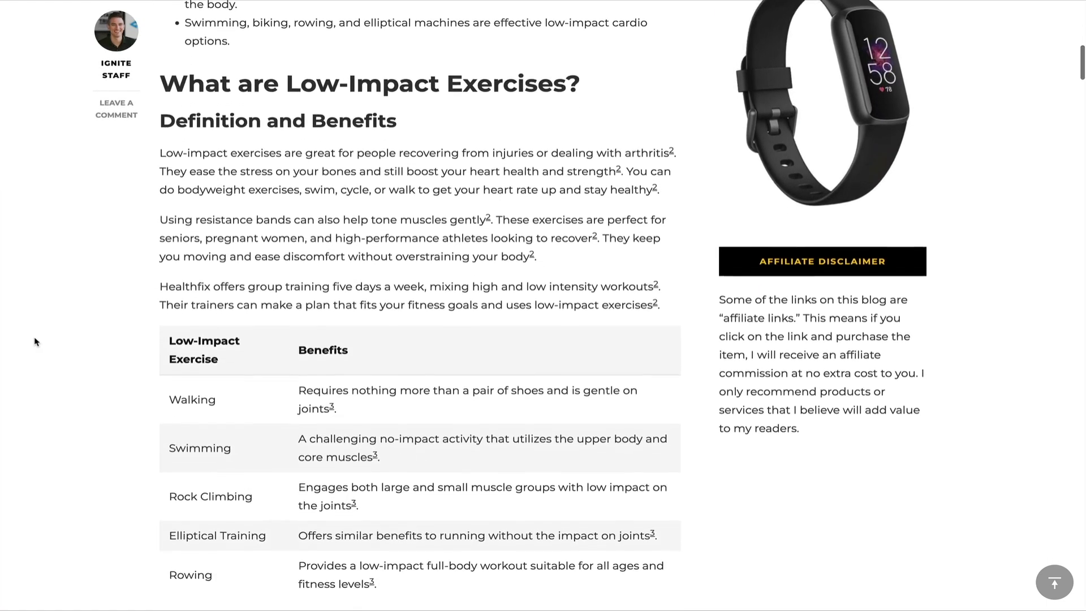
scroll(35, 342, "down", 5)
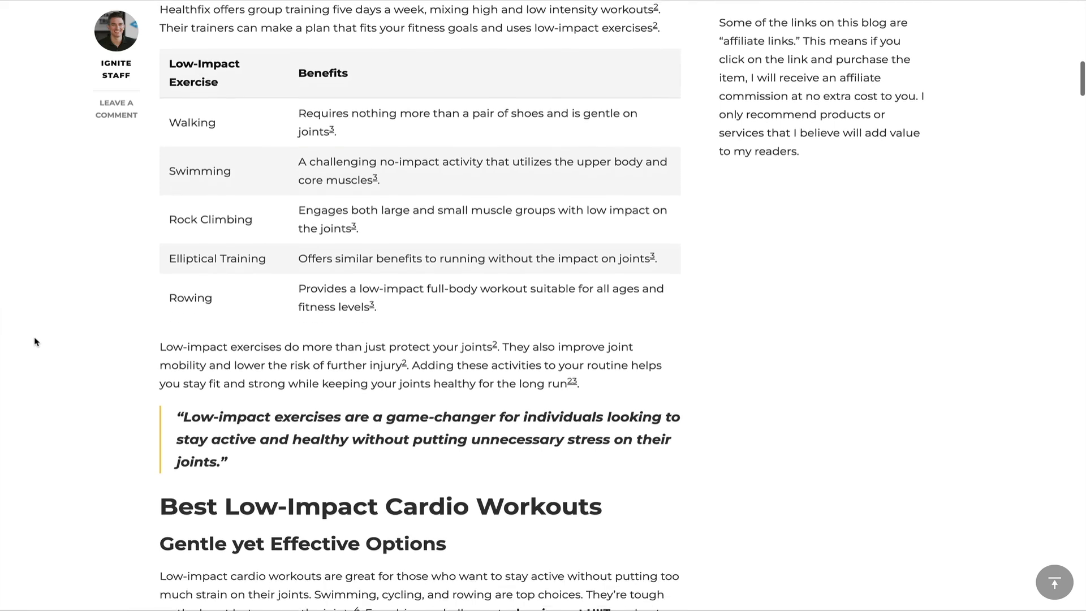
scroll(35, 342, "down", 5)
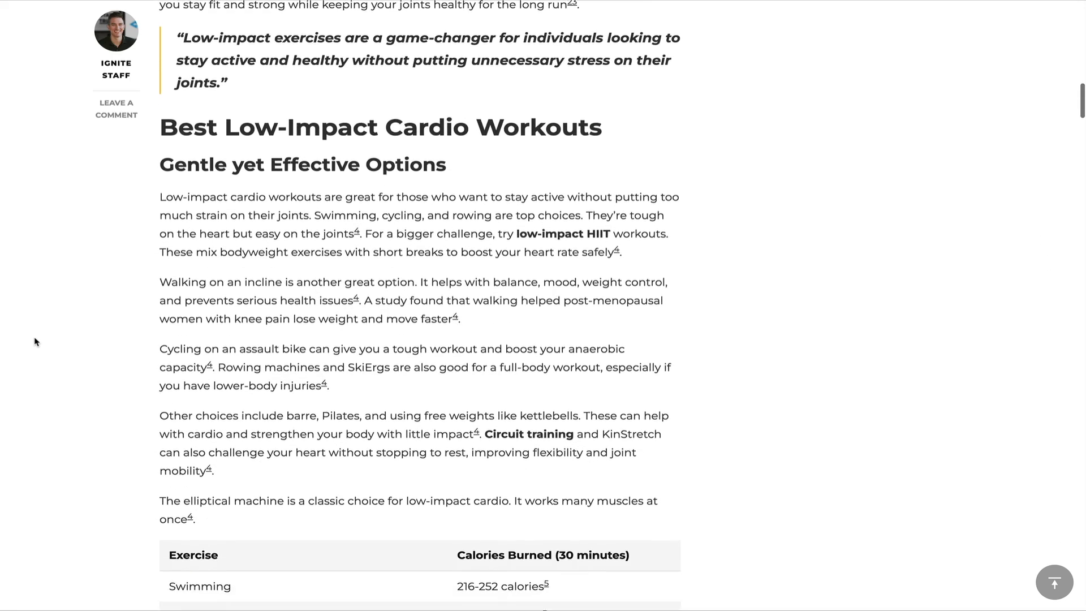
scroll(35, 341, "down", 4)
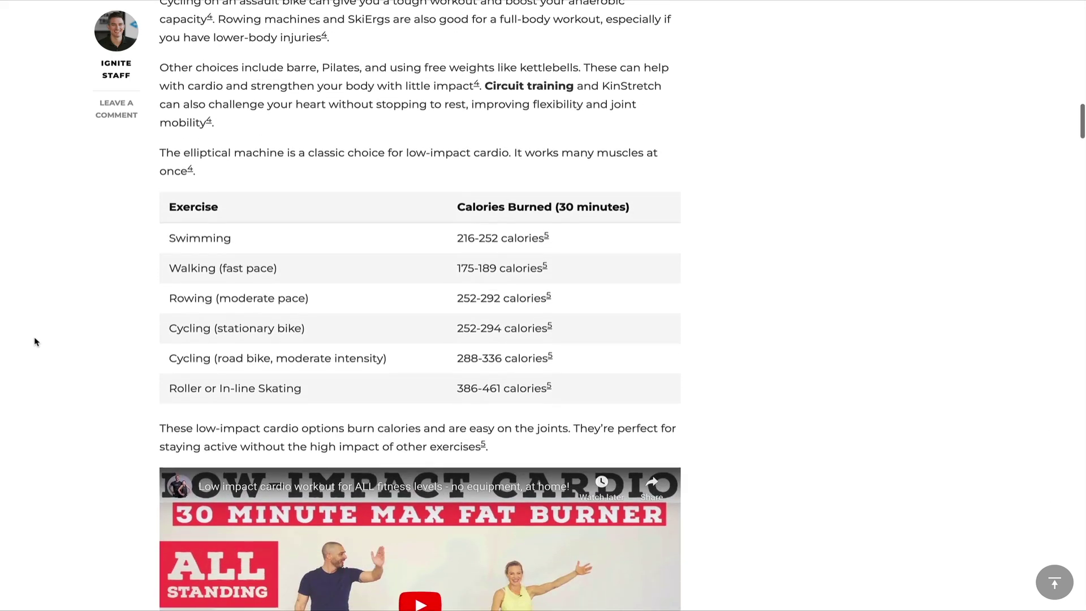
scroll(35, 342, "down", 3)
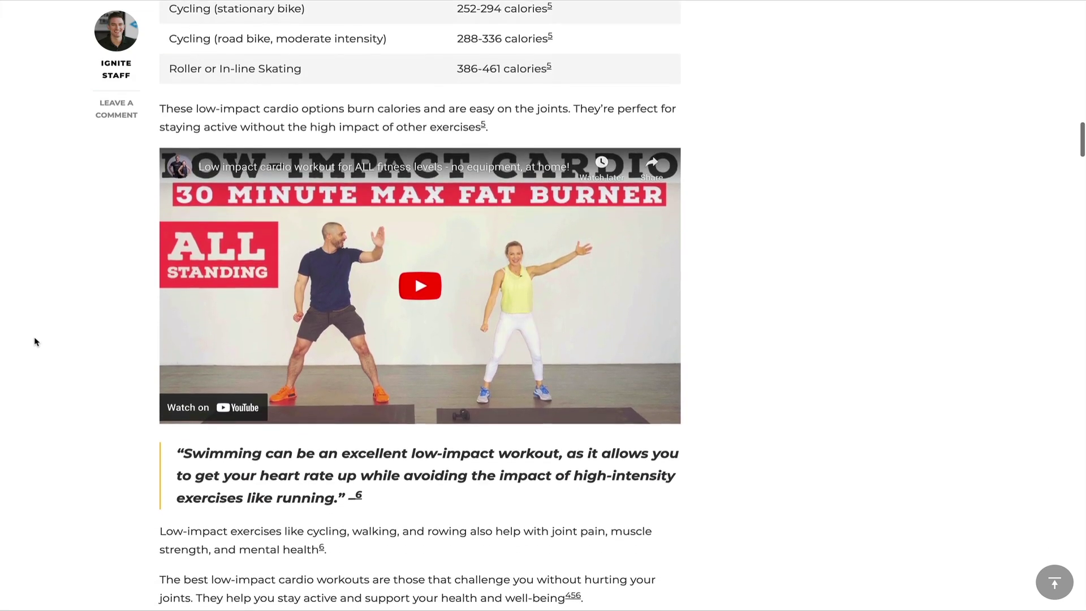
scroll(36, 342, "down", 5)
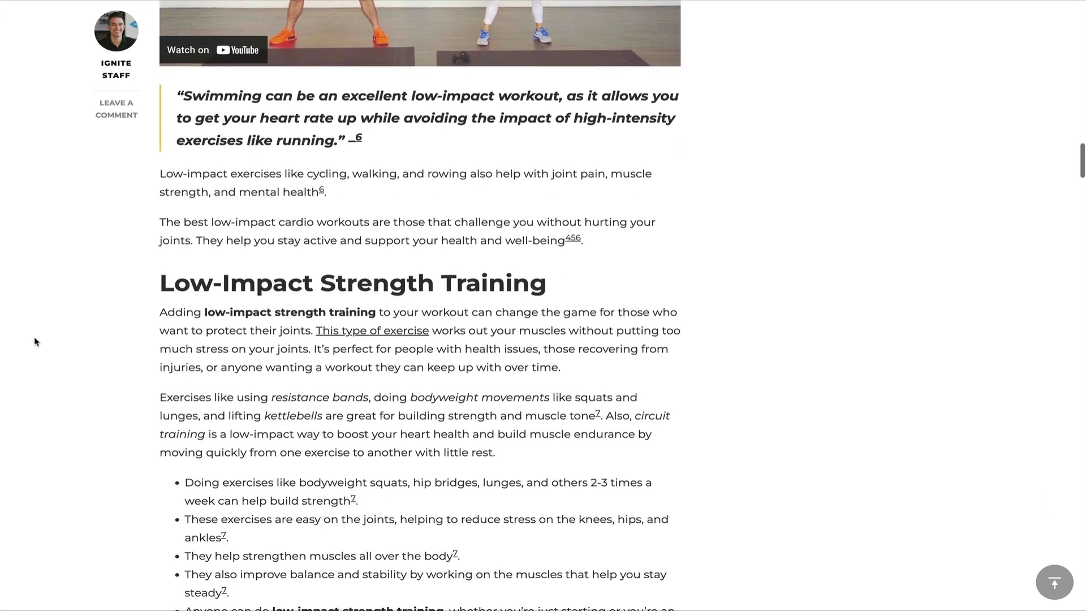
scroll(35, 342, "down", 7)
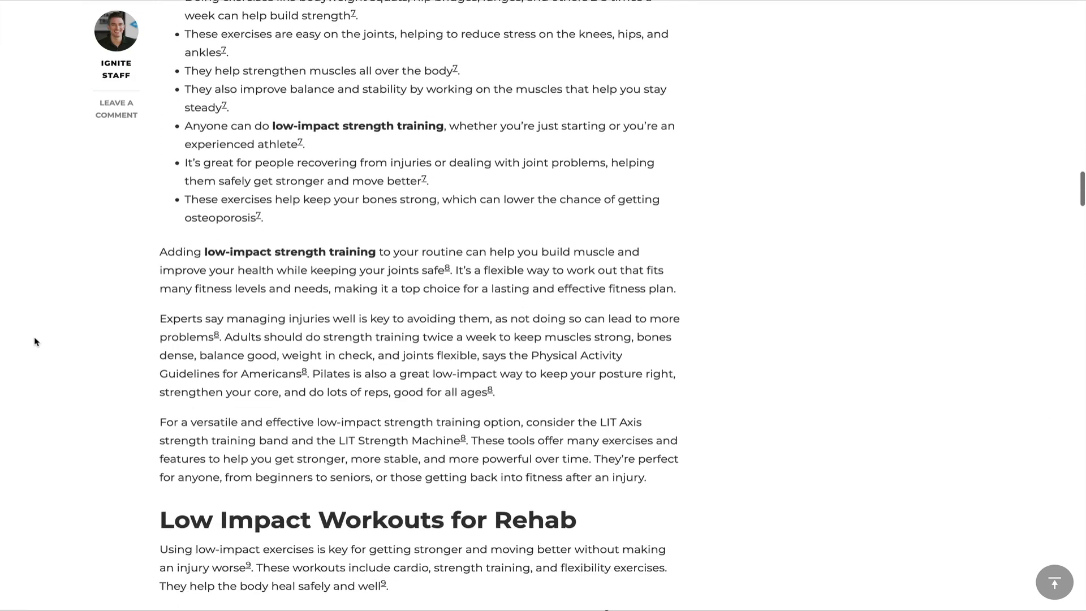
scroll(35, 342, "down", 5)
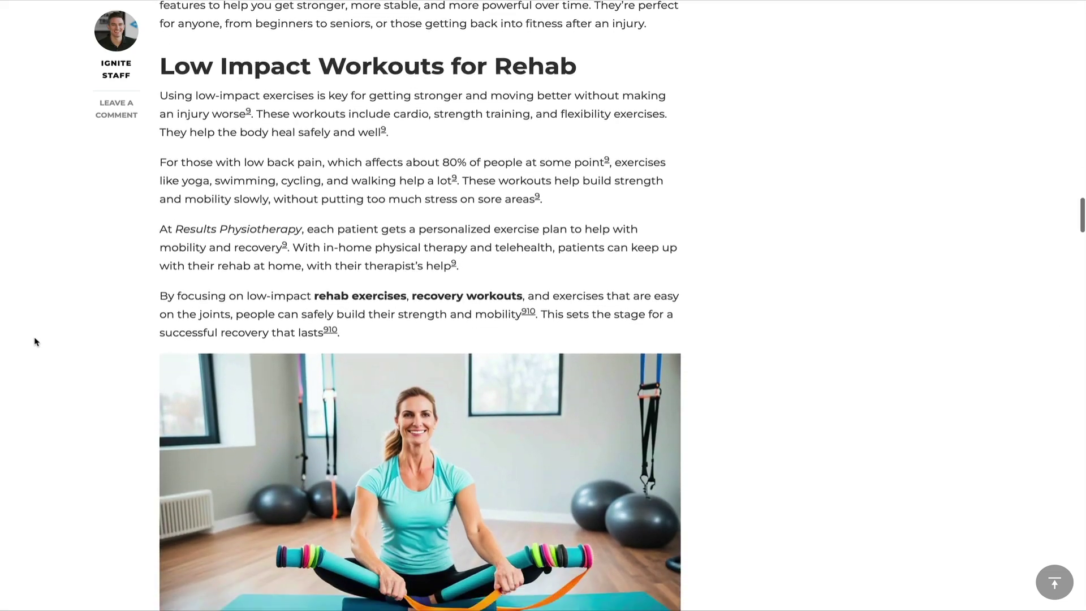
scroll(35, 341, "down", 6)
scroll(36, 342, "down", 4)
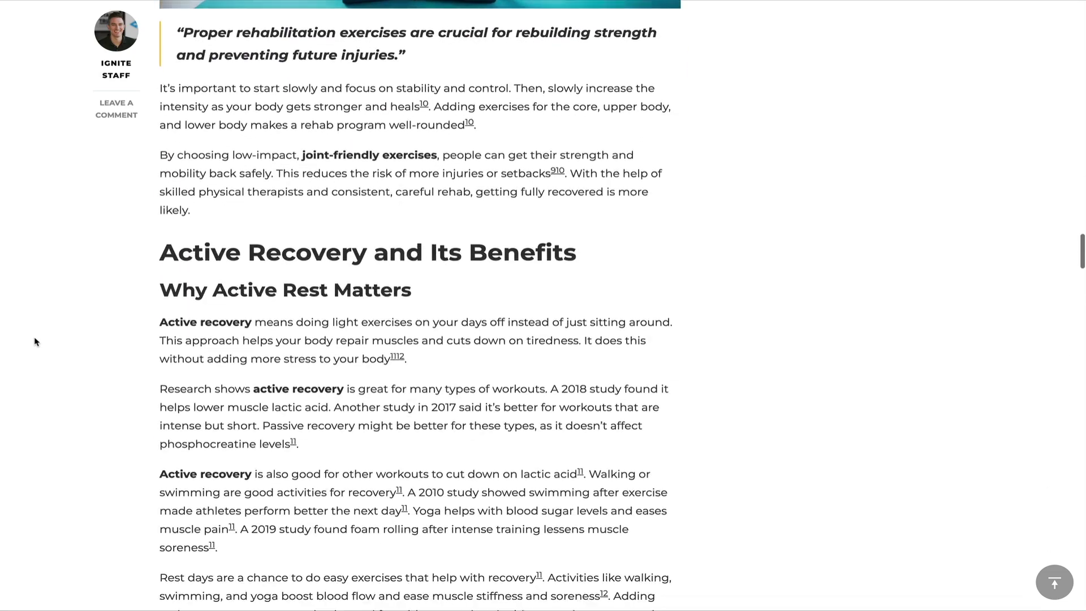
scroll(35, 341, "down", 8)
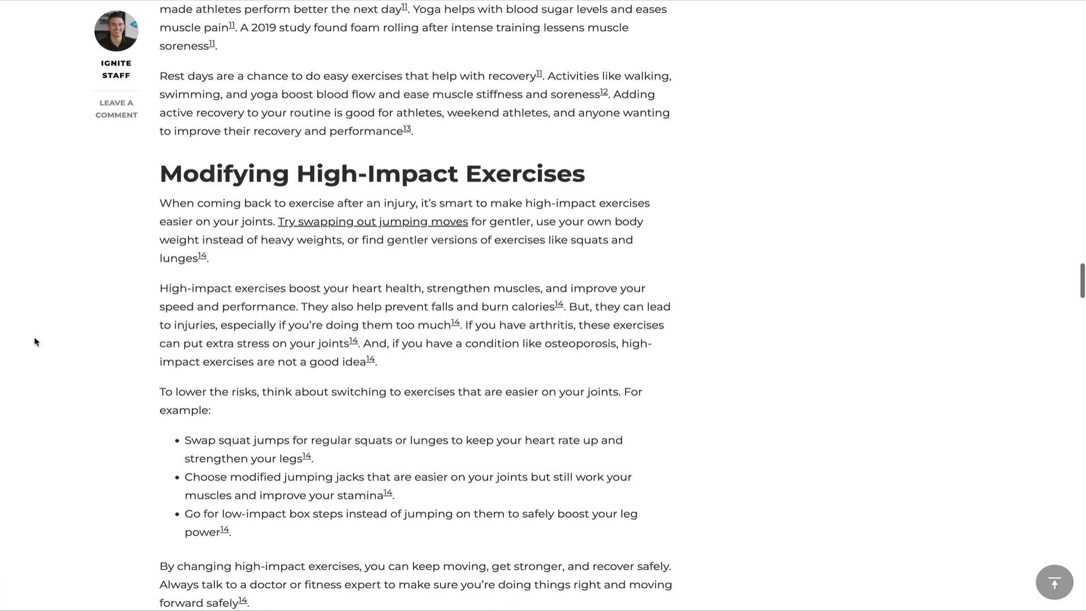
scroll(35, 342, "down", 7)
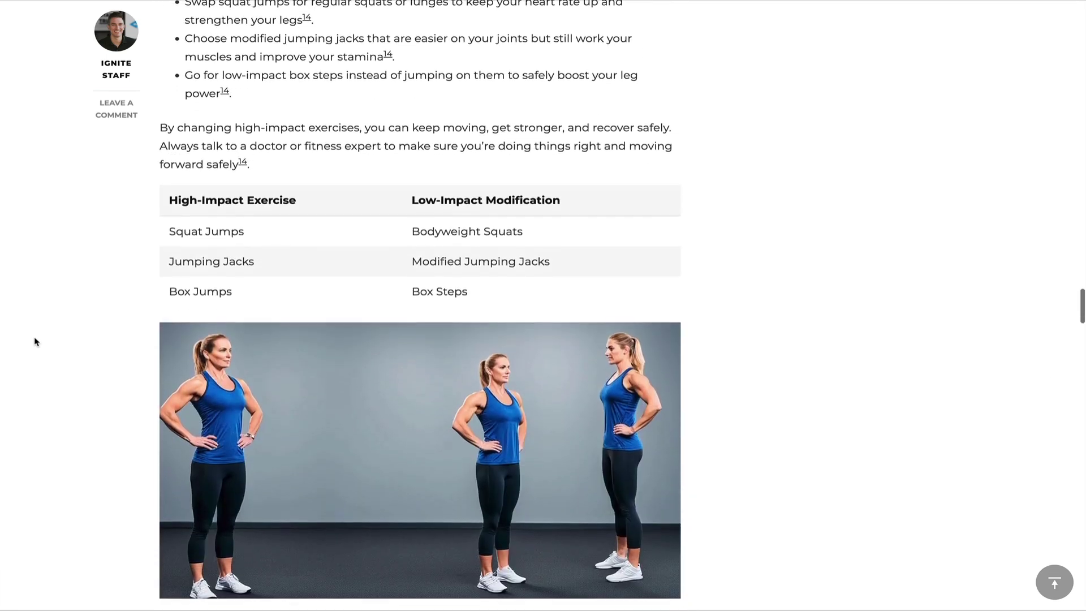
scroll(35, 342, "down", 3)
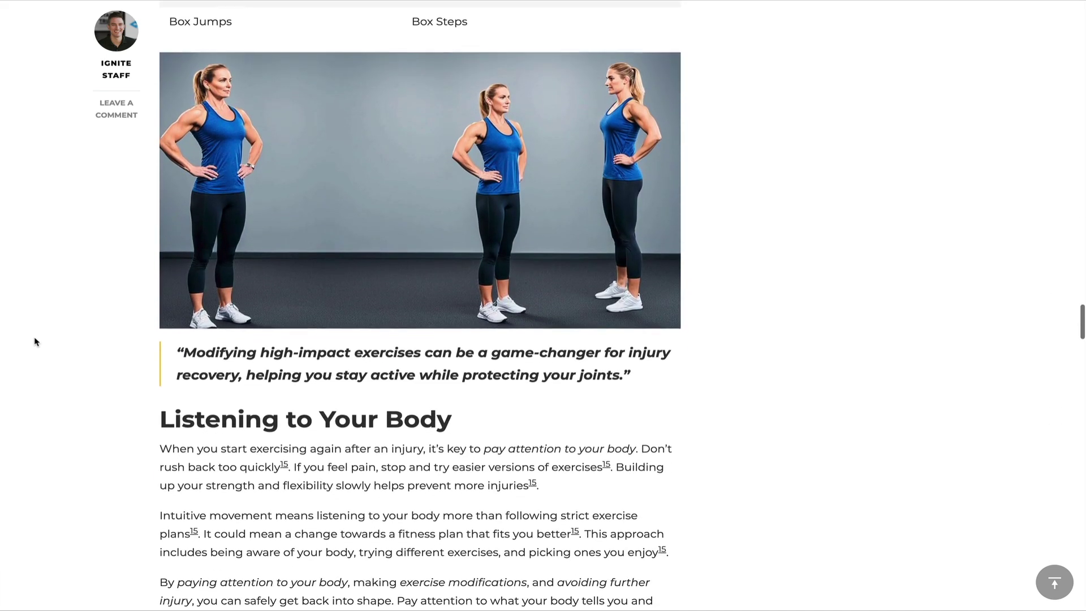
scroll(35, 342, "down", 6)
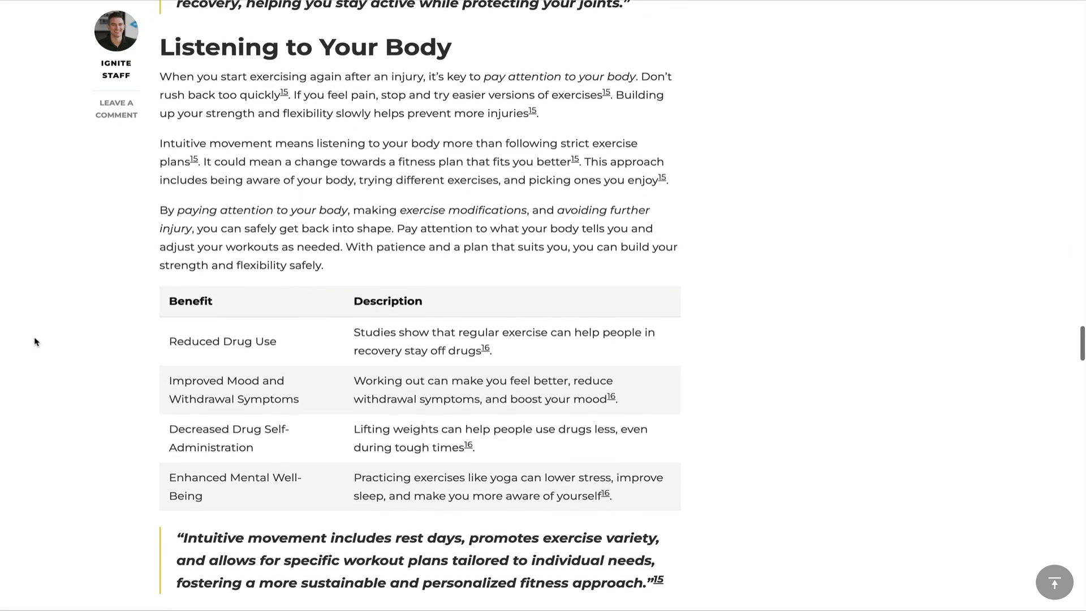
scroll(35, 341, "down", 4)
scroll(35, 342, "down", 6)
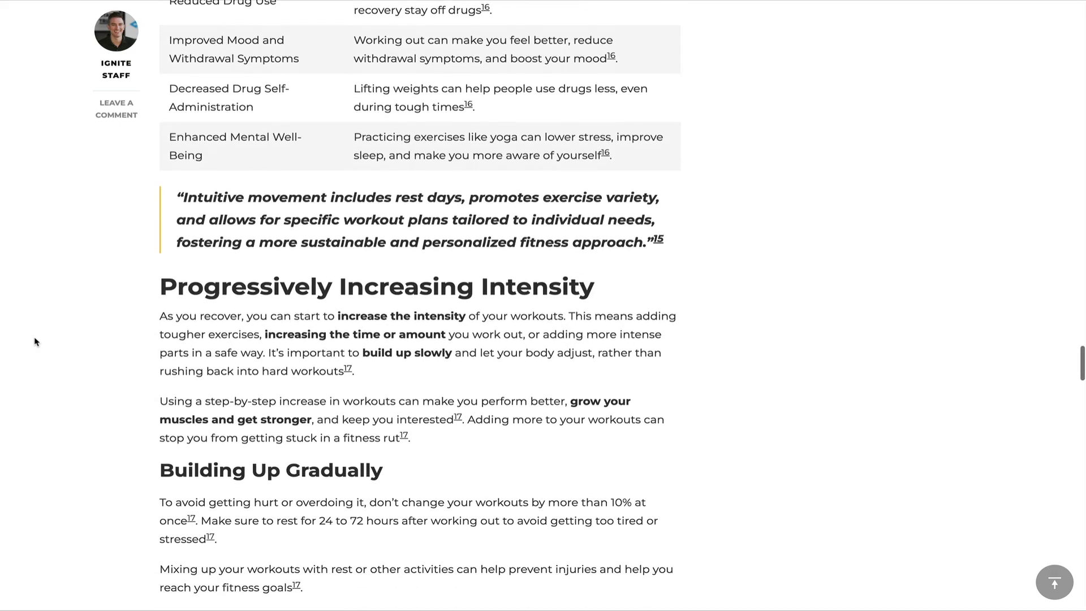
scroll(35, 342, "down", 6)
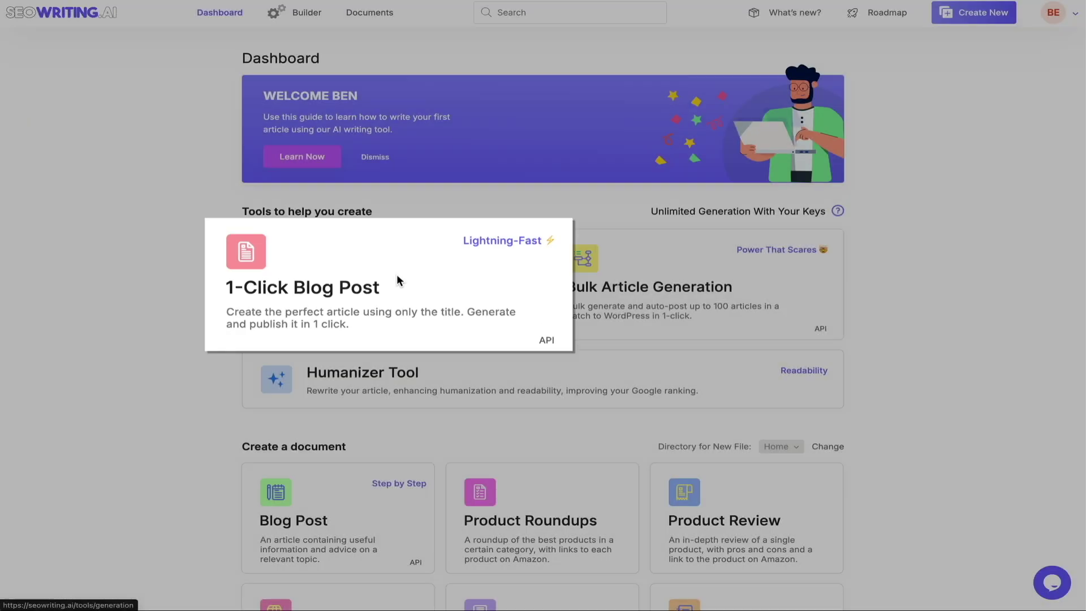
- In SEOWriting.ai, open the 1-Click Blog Post tool and generate a title from the main keyword "low impact workouts for rehab"
left_click(396, 278)
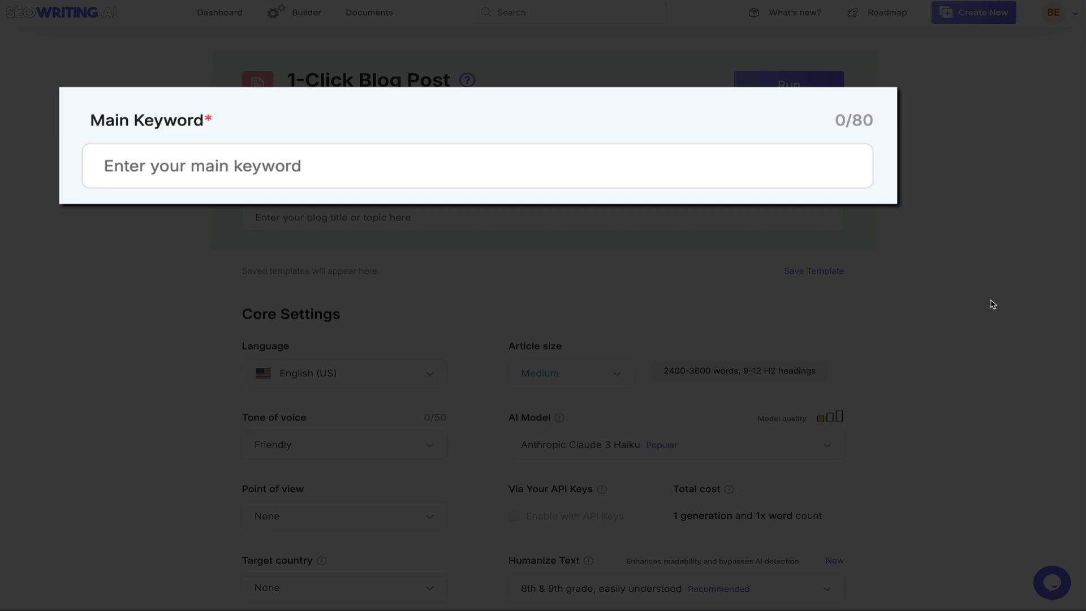
left_click(219, 177)
type("low")
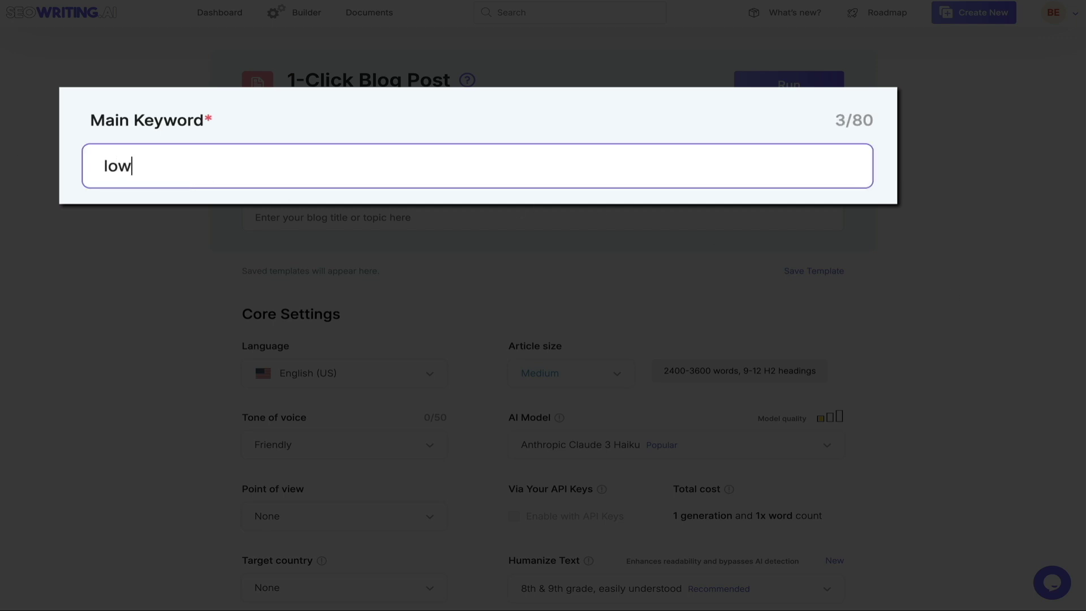
type(" impact workouts for reha")
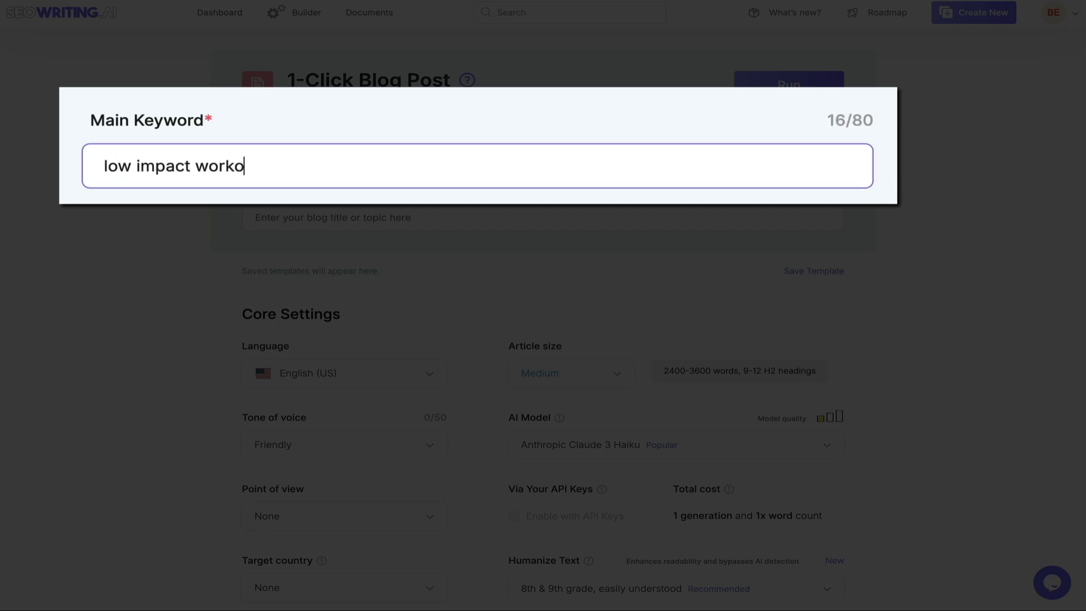
type("b")
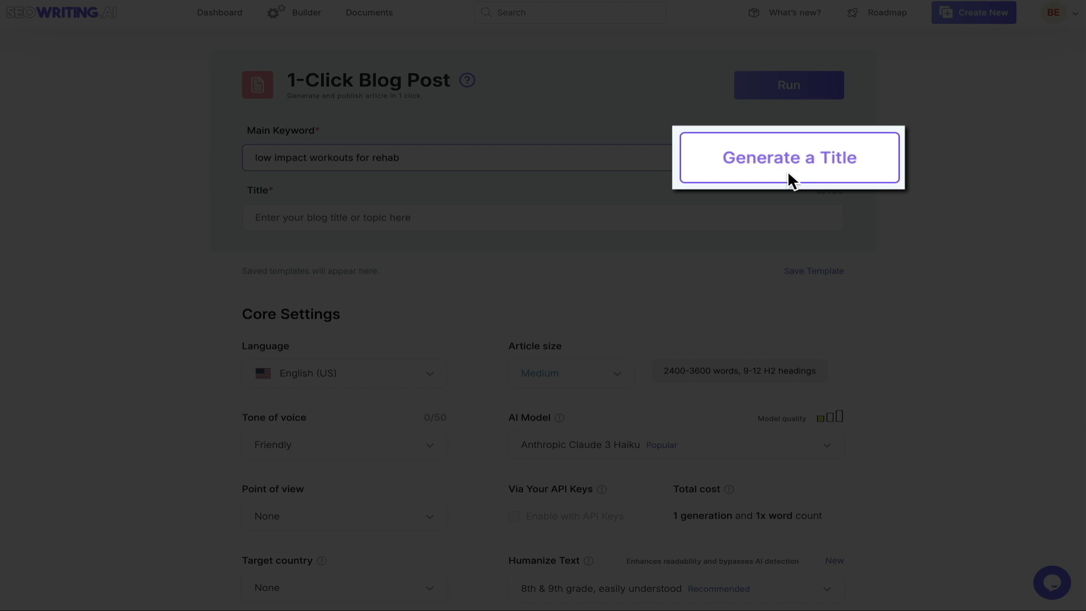
left_click(789, 168)
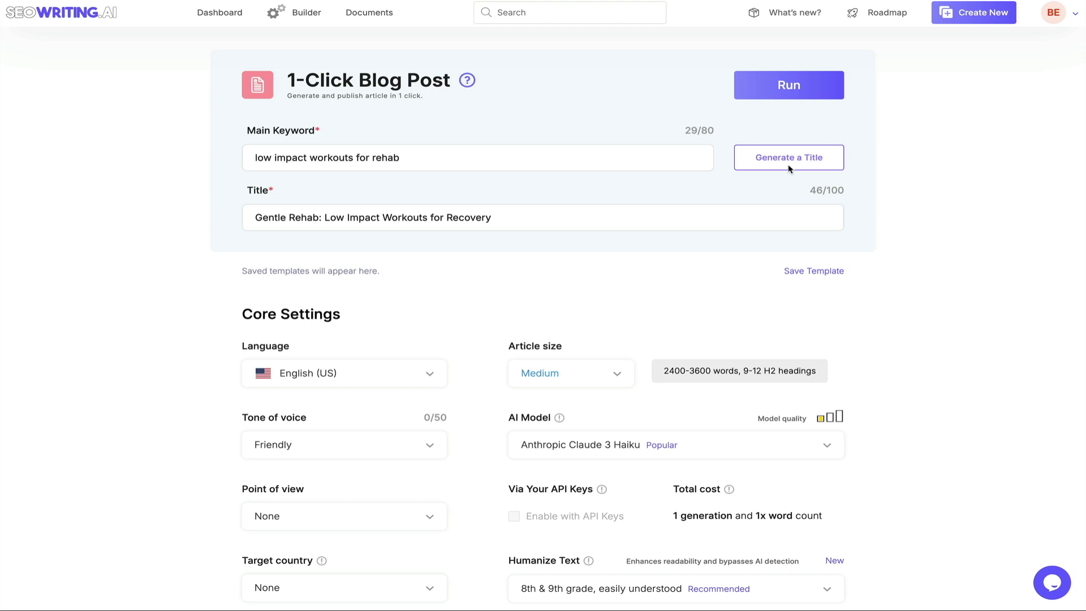
- In the core settings, set the tone of voice to Informational and the point of view to Second person (you, your, yours)
scroll(1046, 327, "down", 1)
scroll(1045, 327, "down", 2)
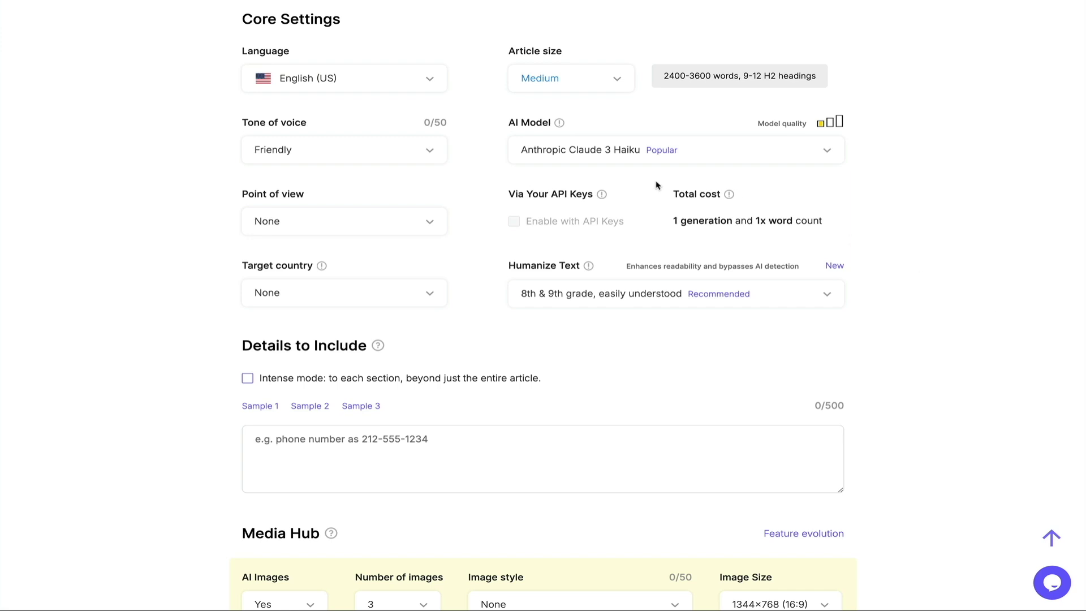
left_click(430, 150)
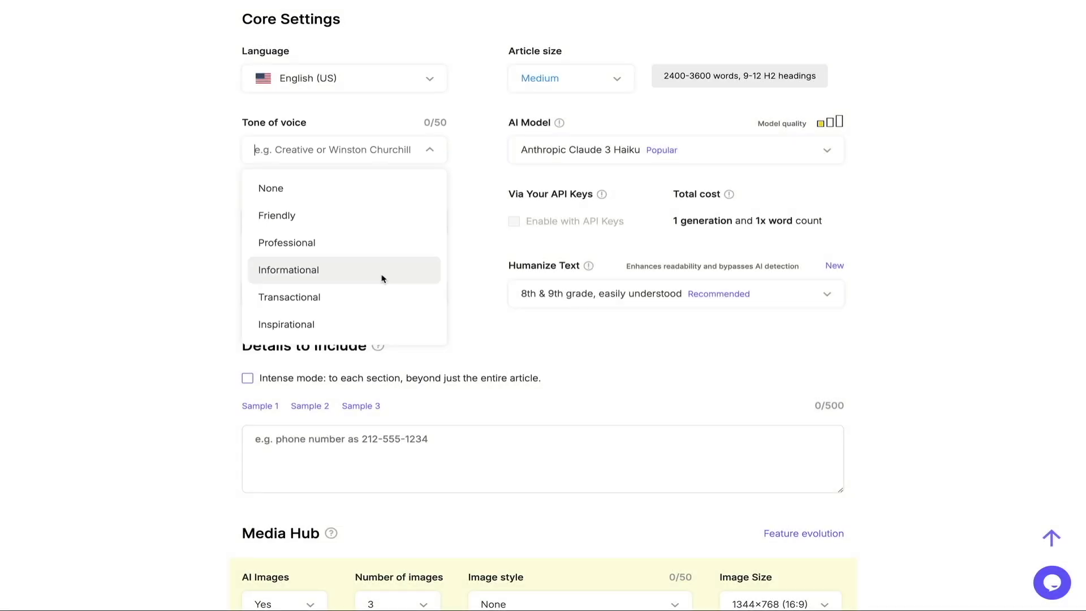
left_click(402, 303)
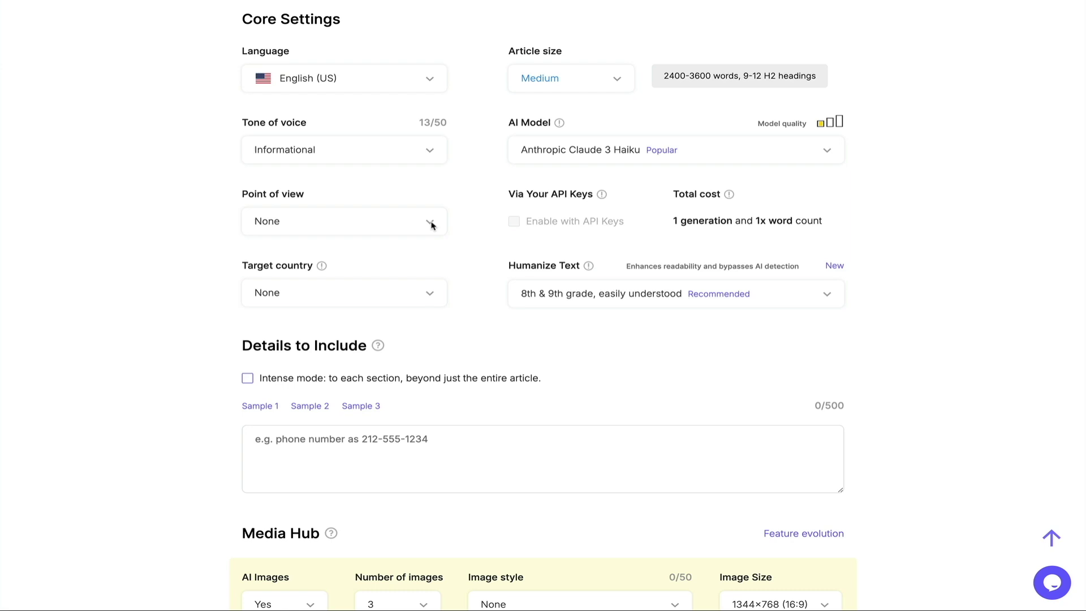
left_click(430, 222)
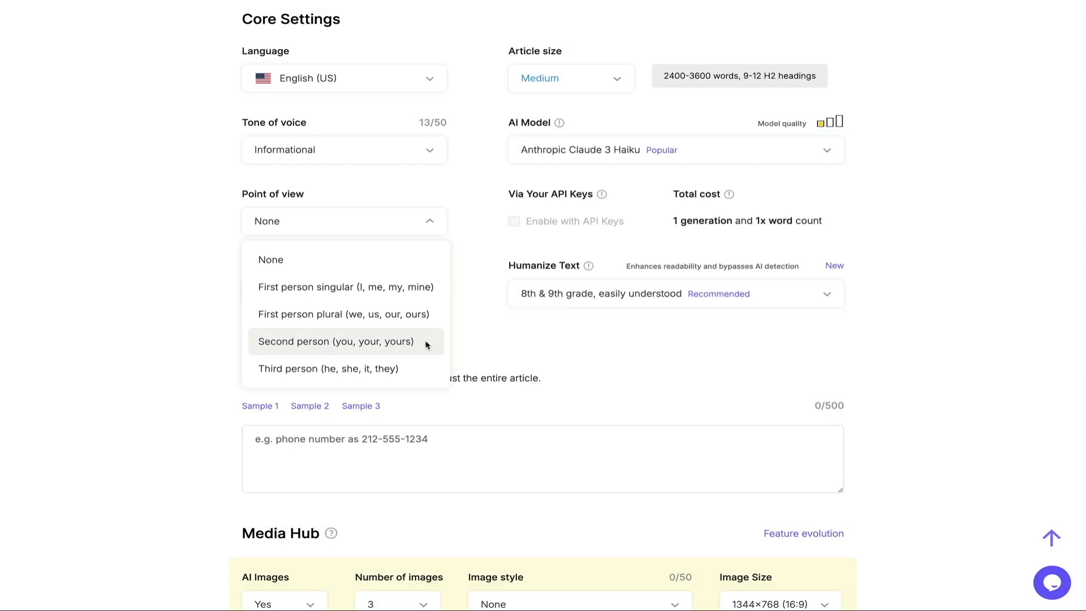
left_click(426, 342)
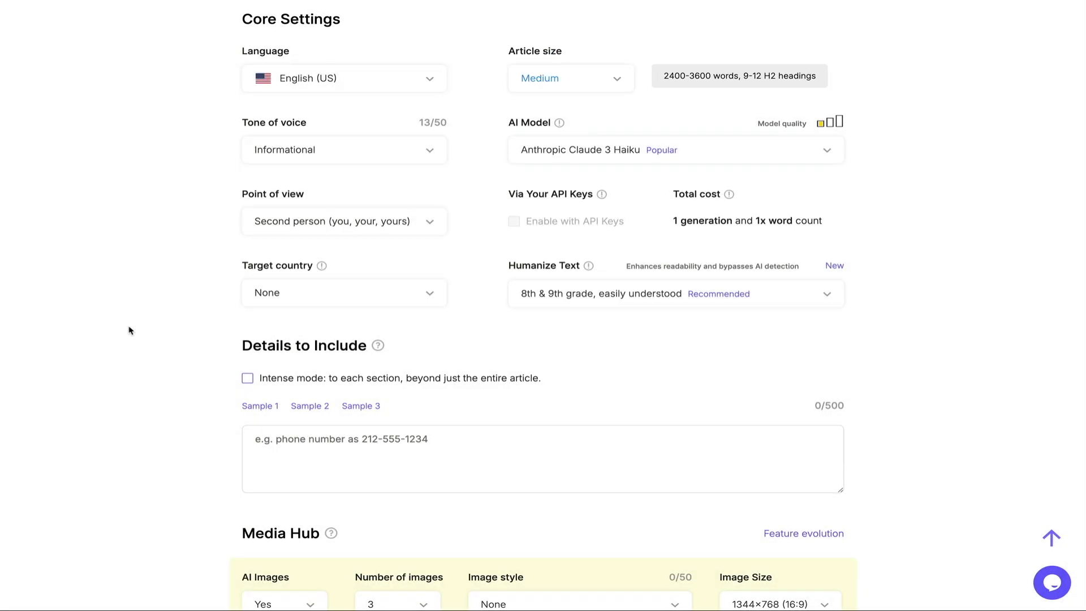
- Review the available AI models and read the help article on unlimited generation with your own API keys
left_click(827, 150)
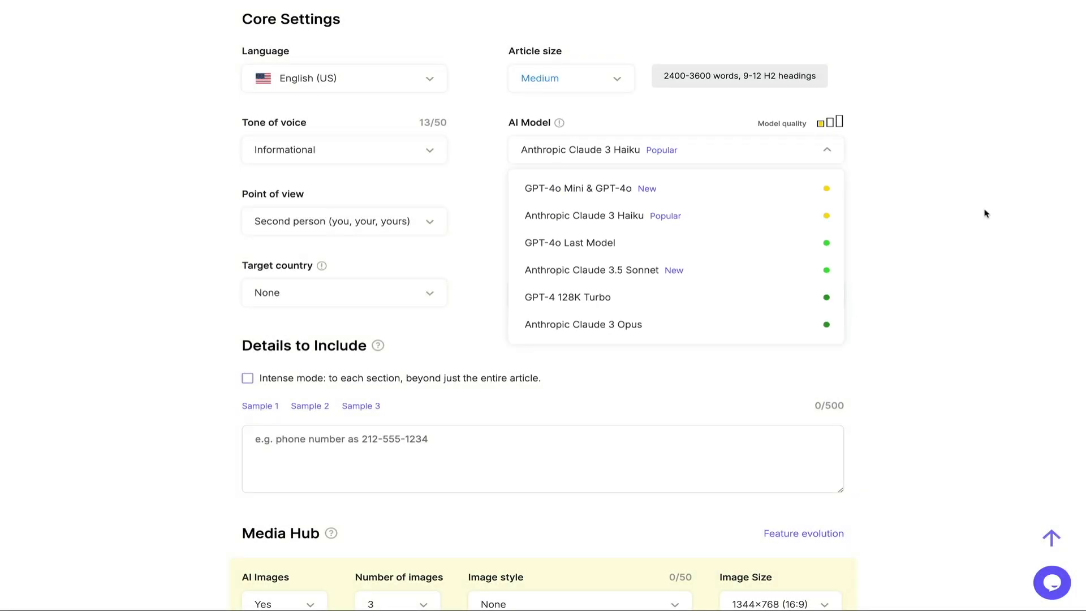
left_click(986, 214)
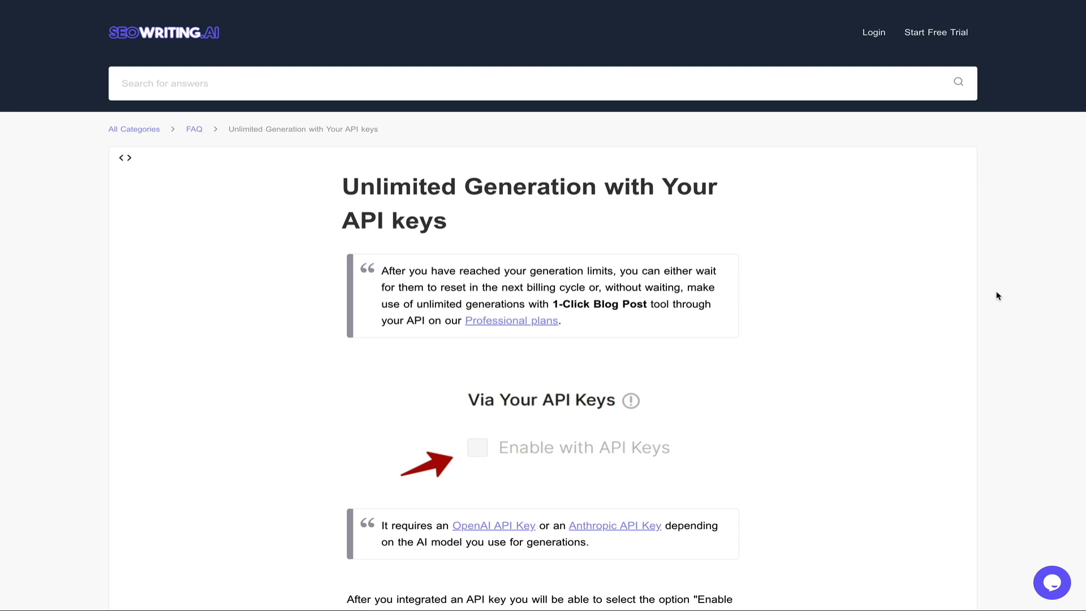
scroll(997, 296, "down", 5)
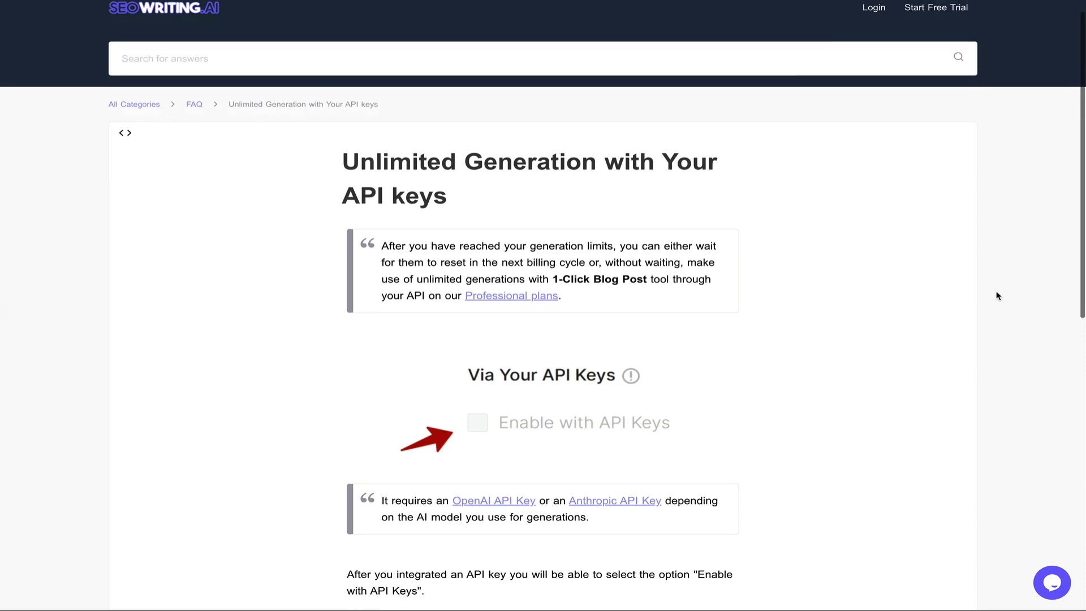
scroll(997, 295, "down", 5)
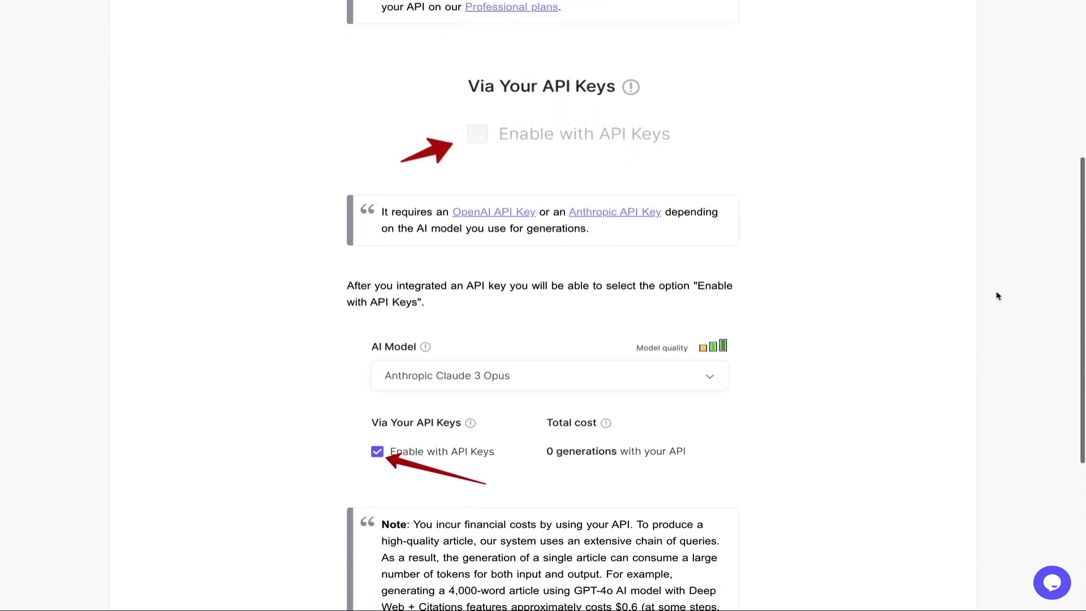
scroll(997, 295, "down", 1)
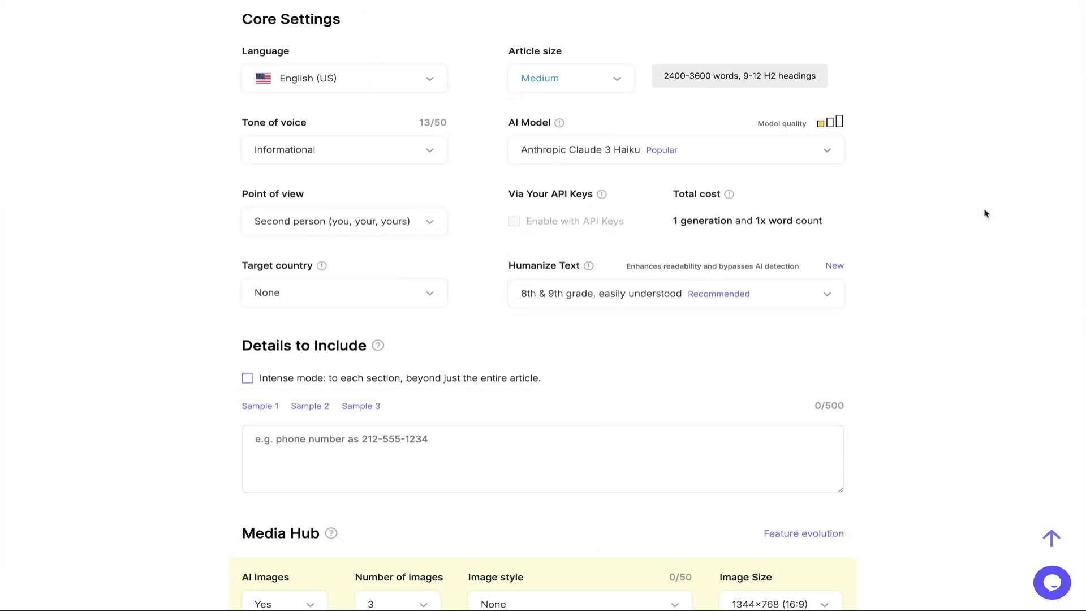
- Review the reading-level options for Humanize Text, keeping the current selection
left_click(832, 295)
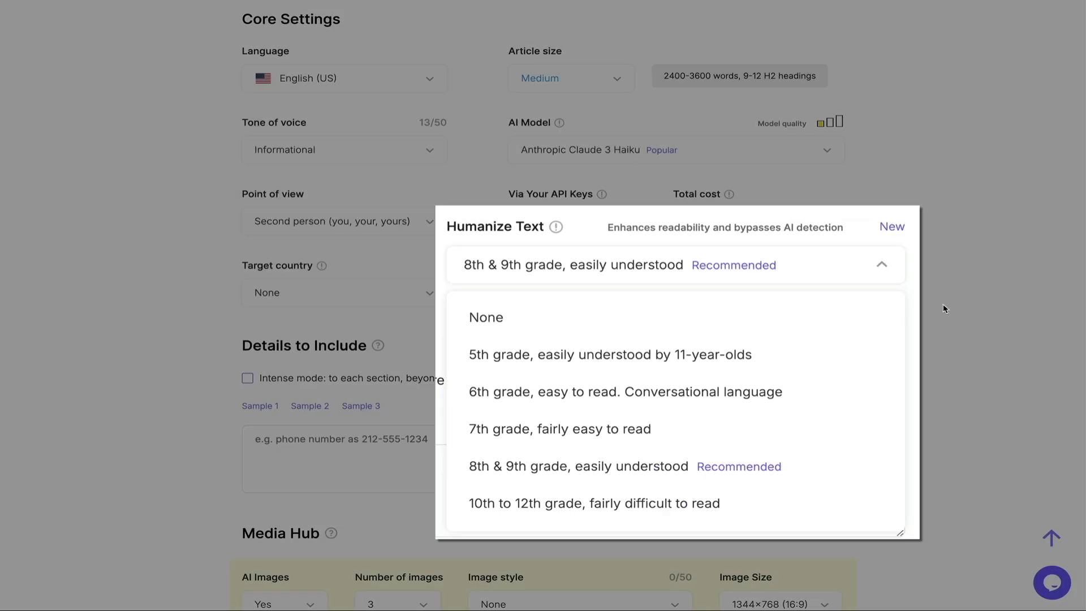
left_click(970, 356)
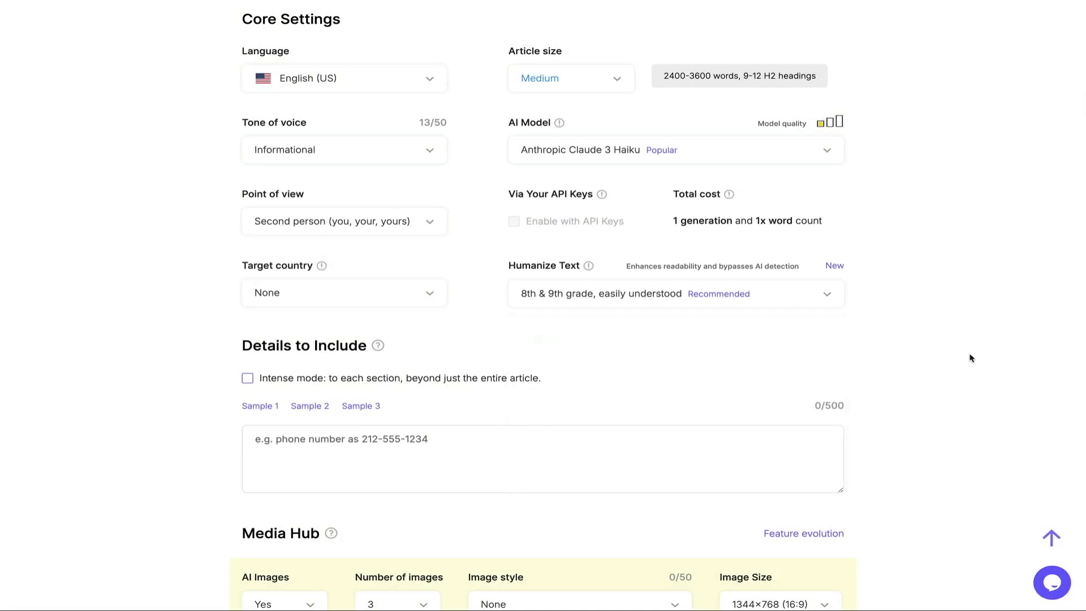
- In the Structure section, fill the Introductory Hook Brief with the Personal or Emotional preset
scroll(970, 360, "down", 5)
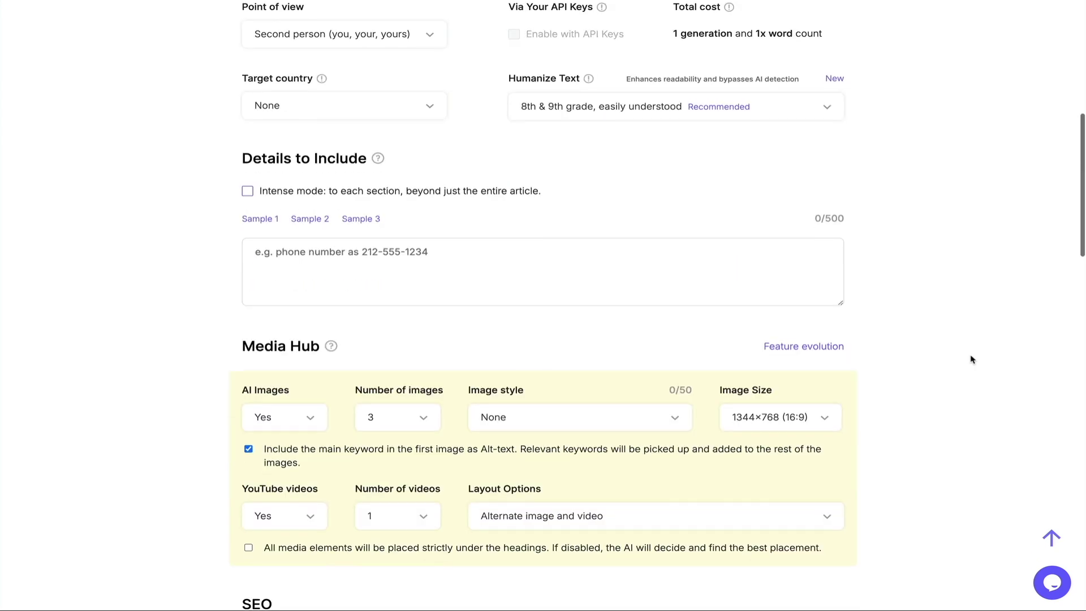
scroll(971, 360, "down", 2)
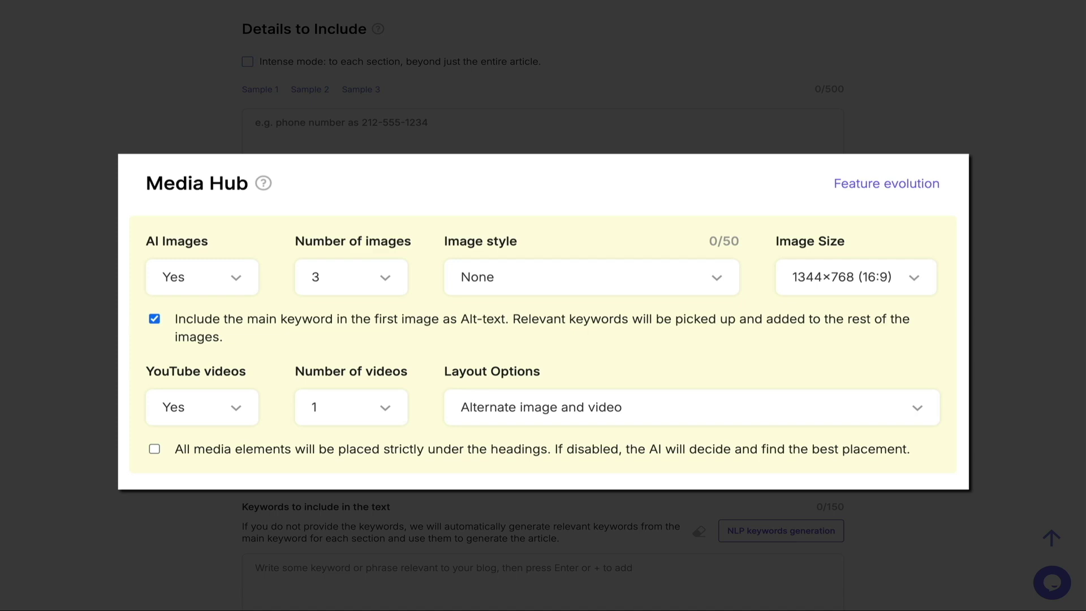
scroll(964, 274, "down", 7)
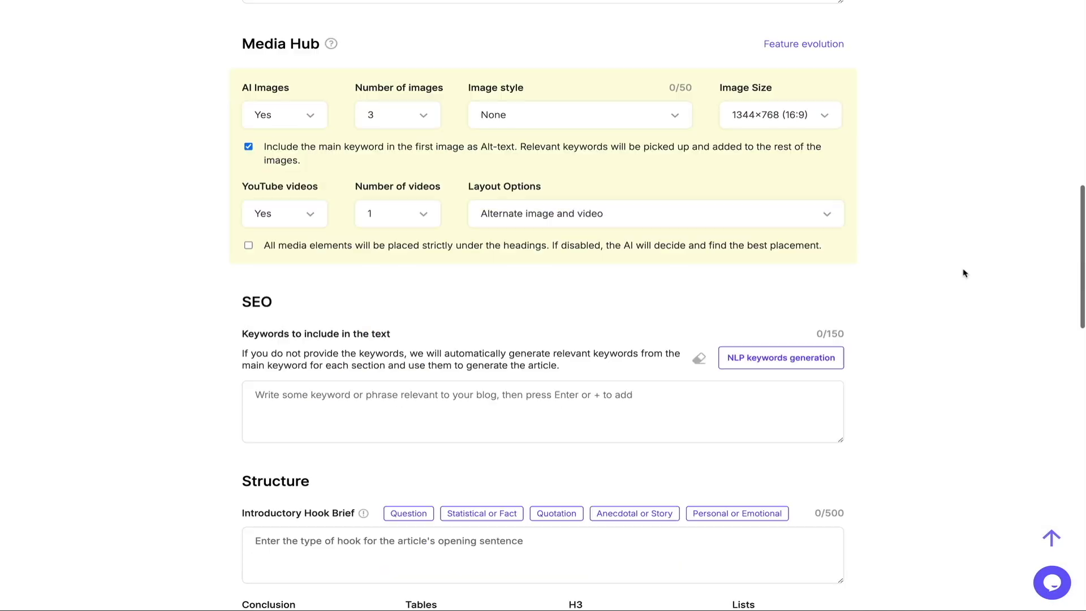
scroll(964, 273, "down", 1)
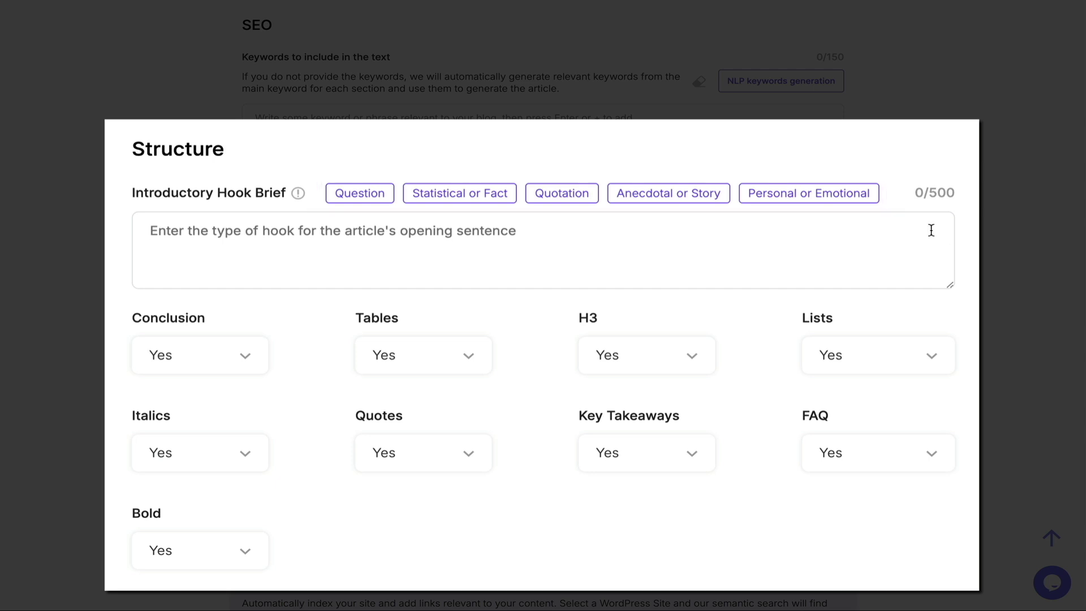
left_click(798, 196)
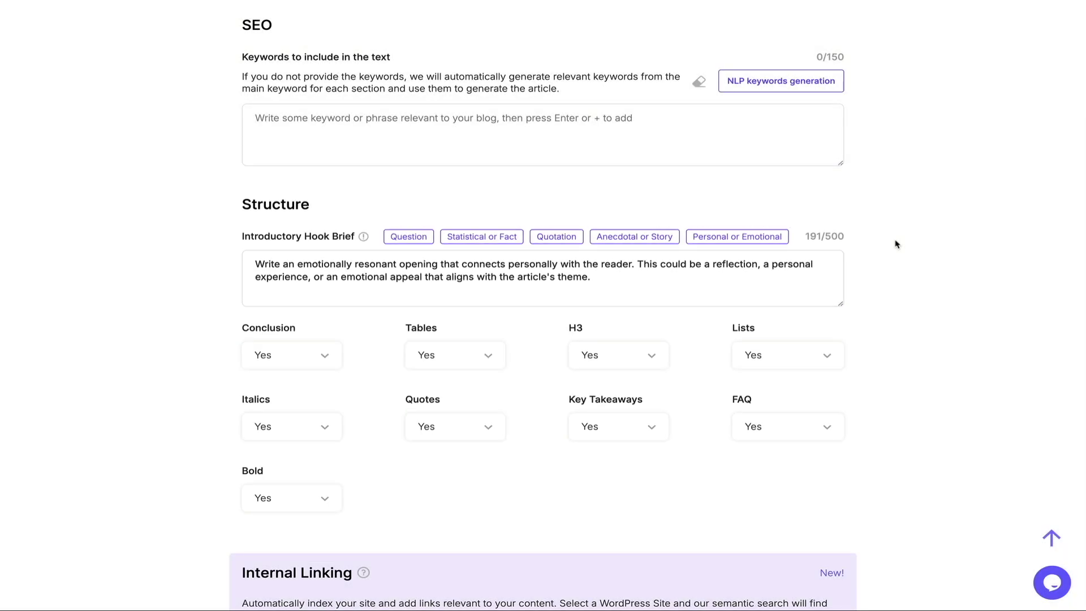
- Examine the Internal Linking section and its WordPress site selection
scroll(896, 243, "down", 3)
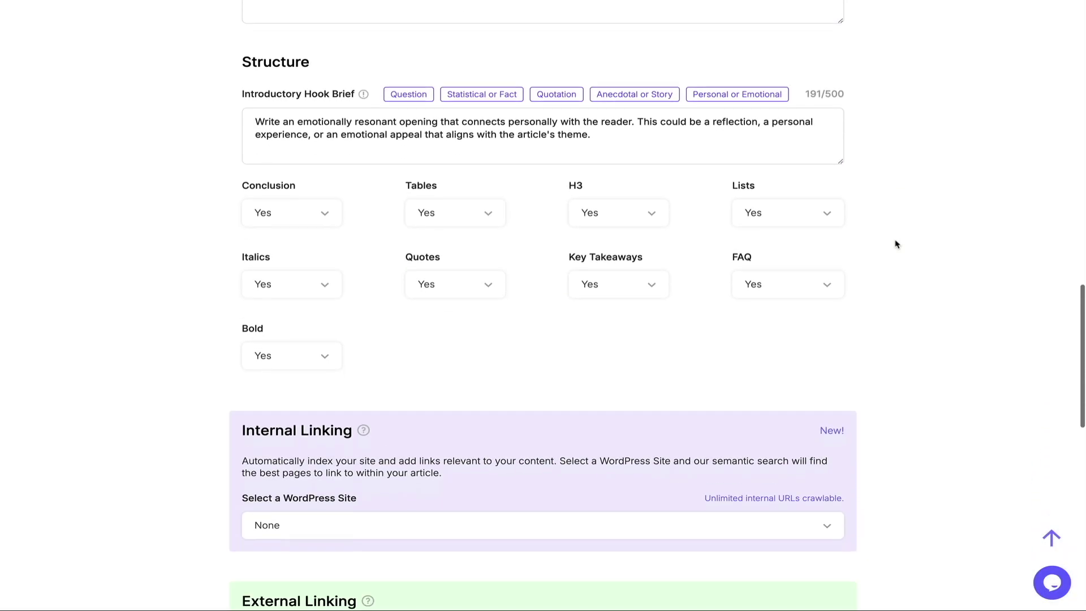
scroll(895, 243, "down", 6)
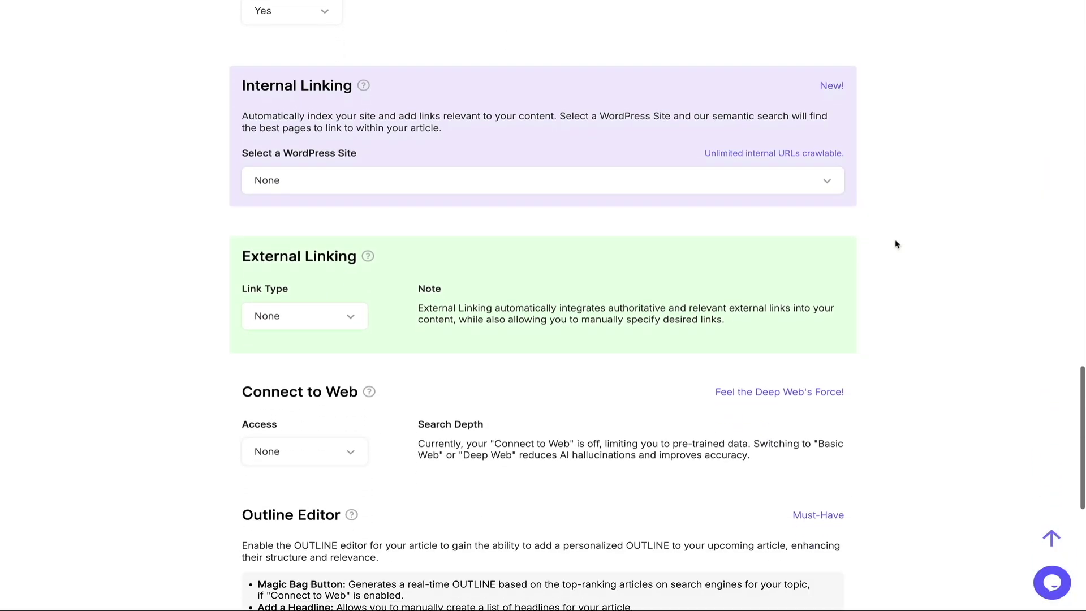
scroll(895, 243, "down", 1)
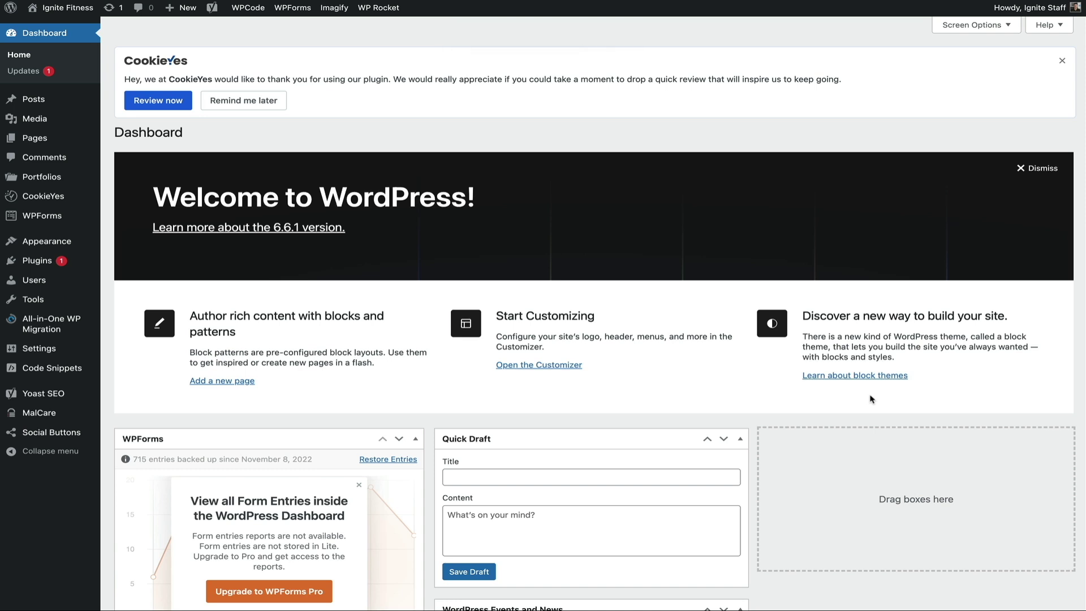
- Switch to the WordPress dashboard, search for the "seowriting" plugin, then install and activate SEOWriting
mouse_move(45, 261)
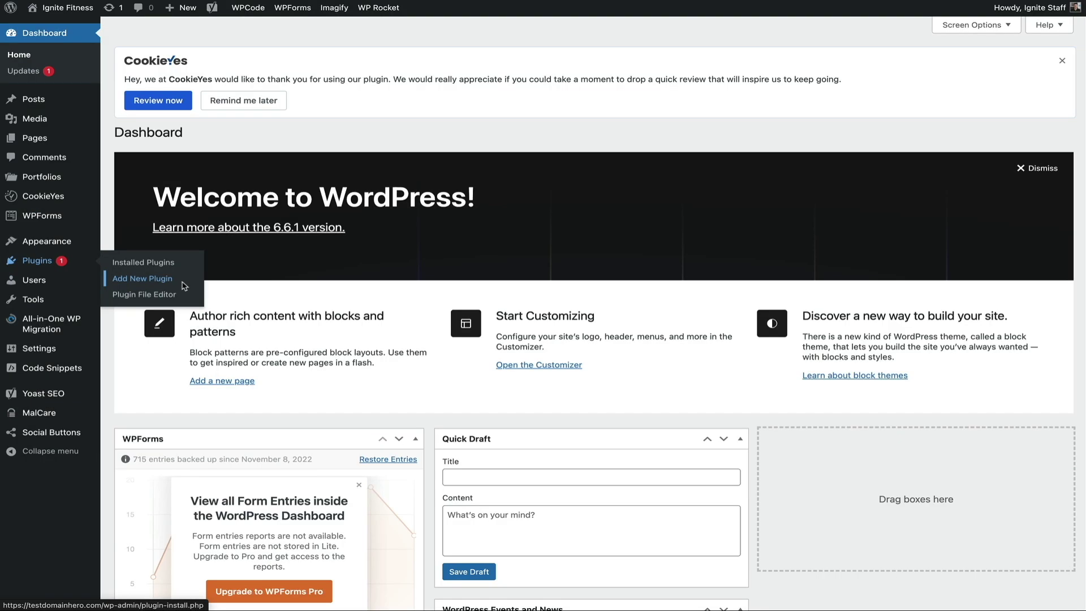
left_click(184, 285)
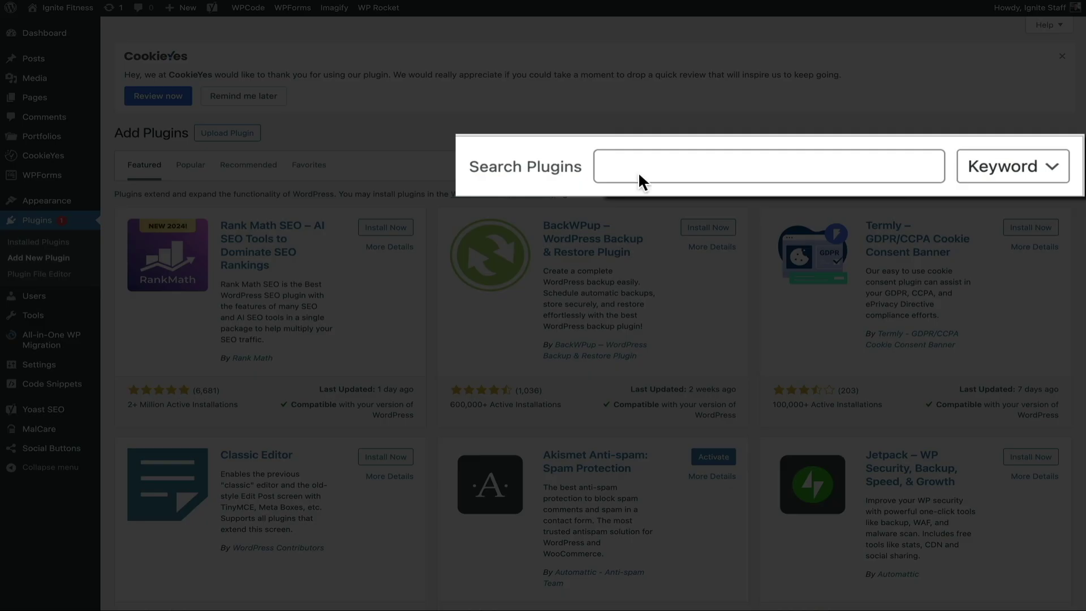
left_click(852, 167)
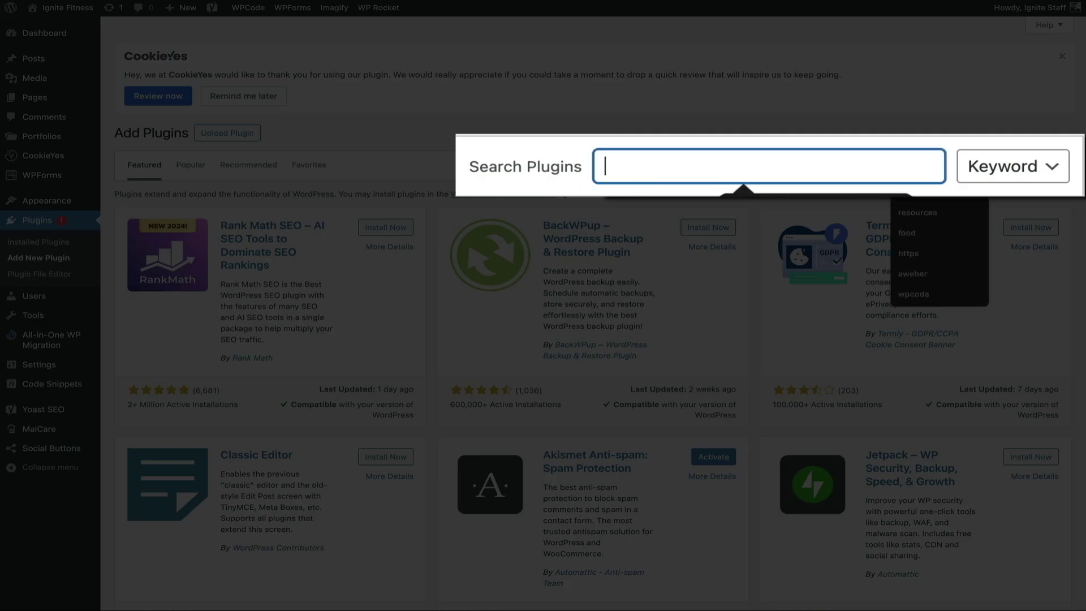
type("seowri")
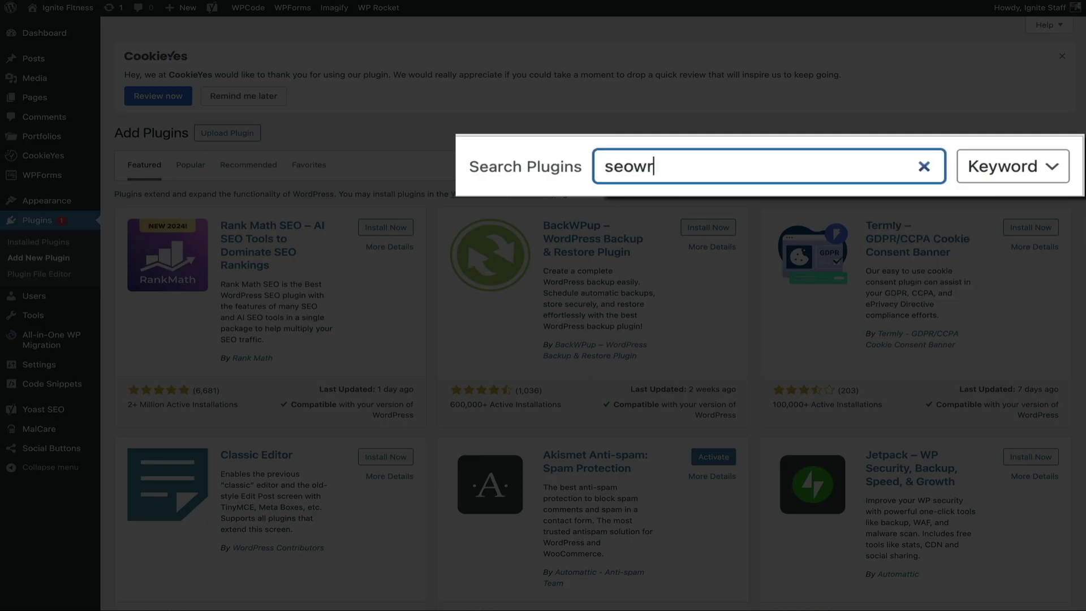
type("ting")
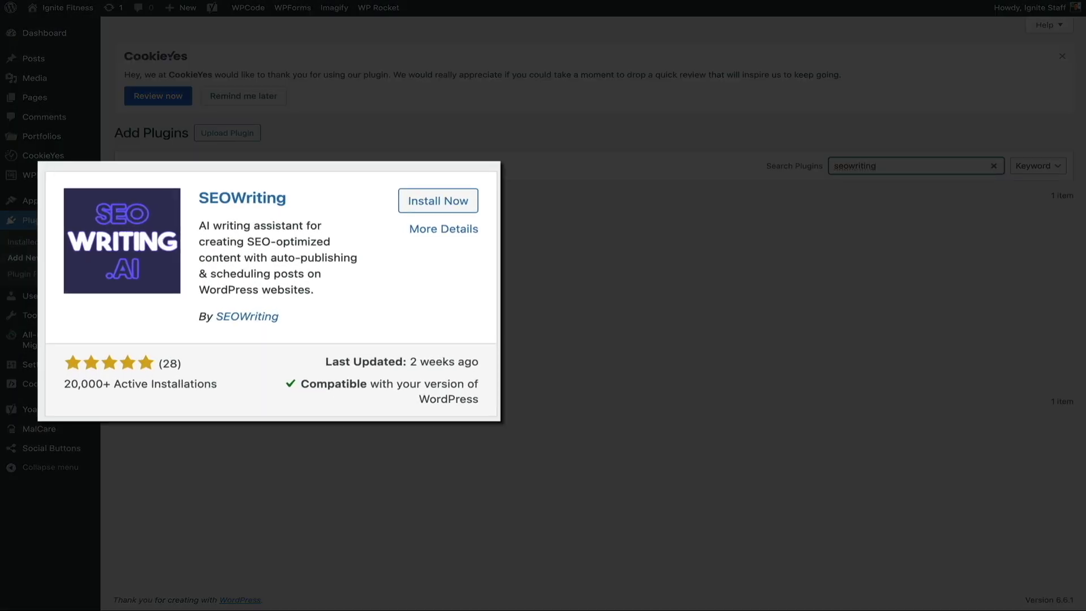
left_click(446, 207)
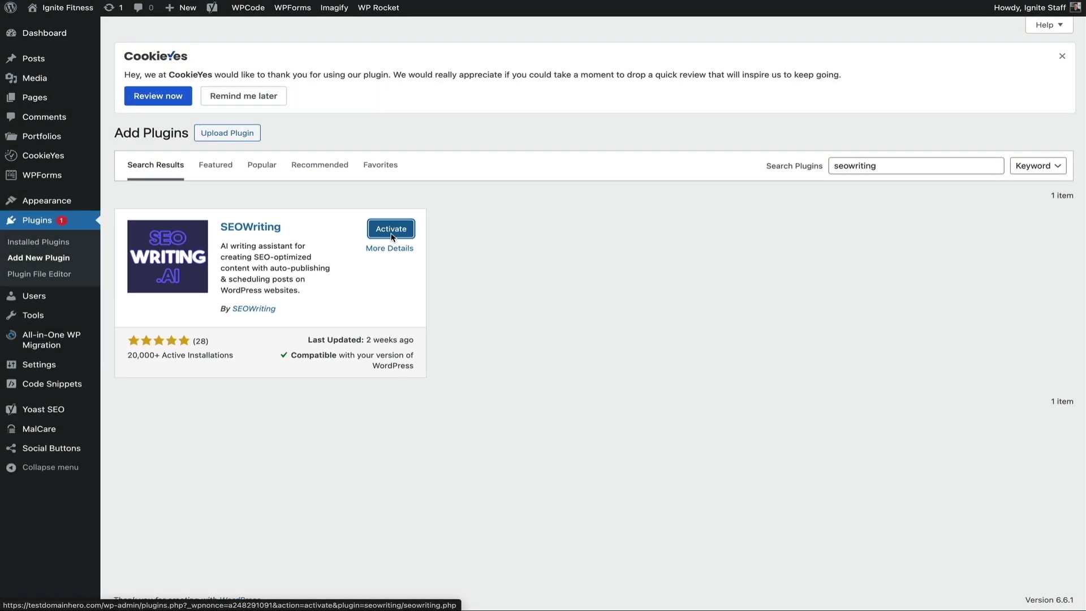
left_click(391, 235)
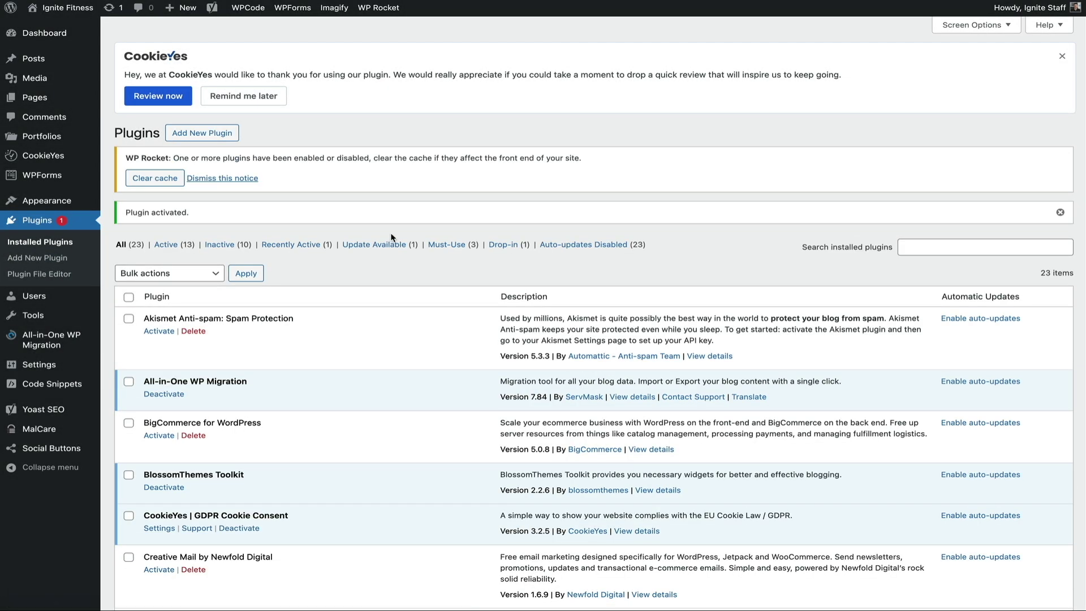
- Connect the WordPress site to SEOWriting.ai from the SEOWriting plugin's settings
mouse_move(99, 366)
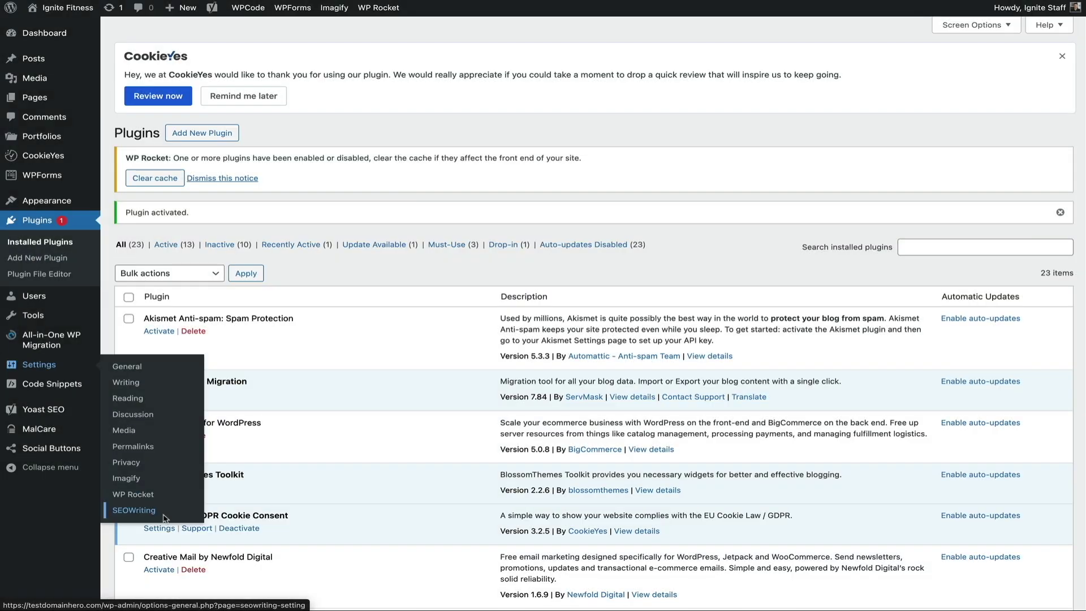
left_click(142, 509)
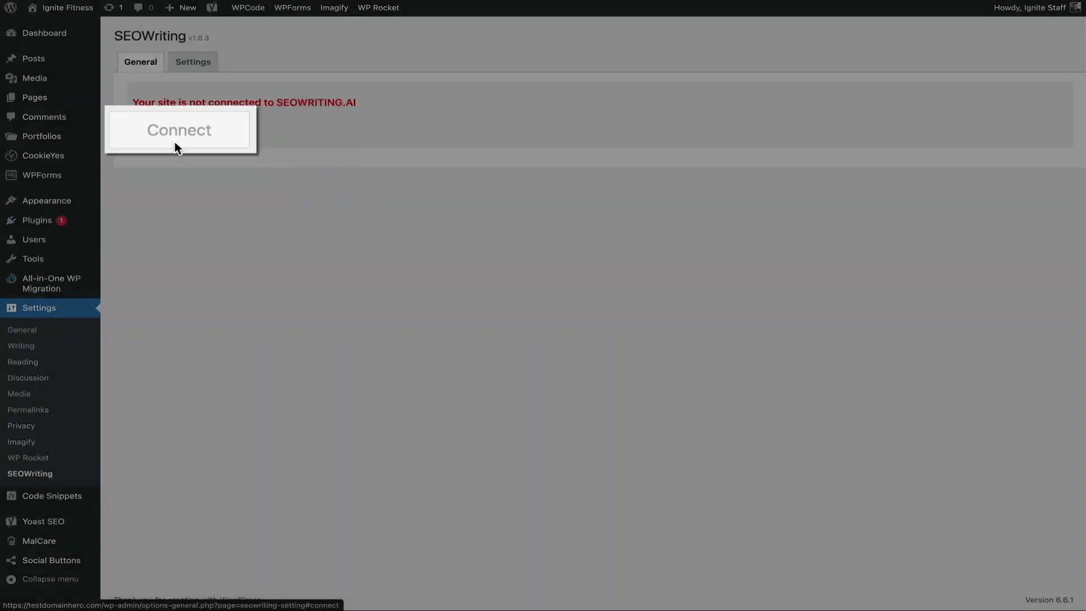
left_click(174, 141)
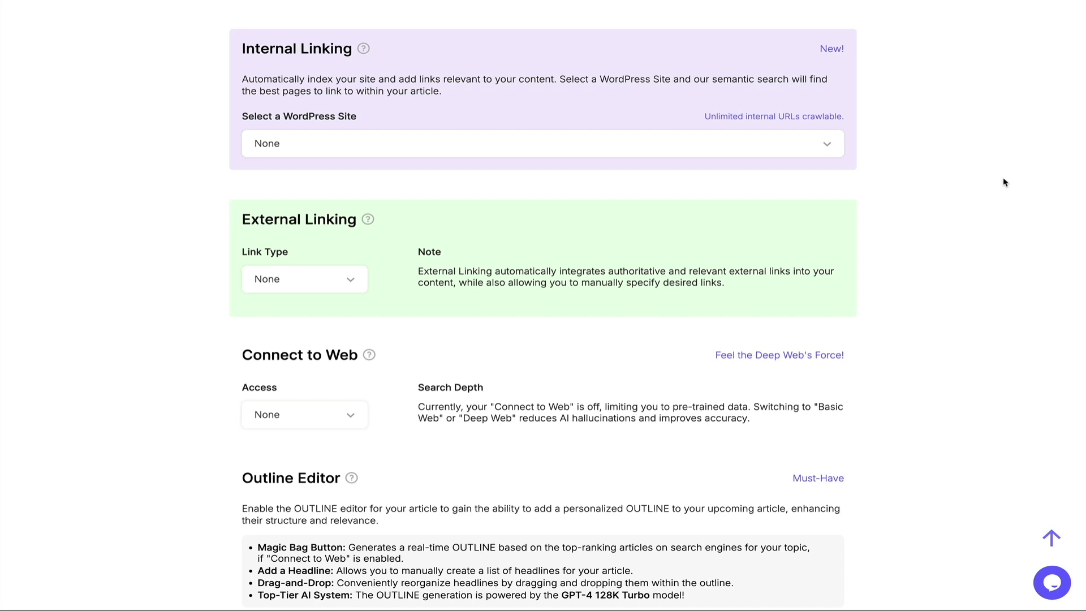
left_click(826, 145)
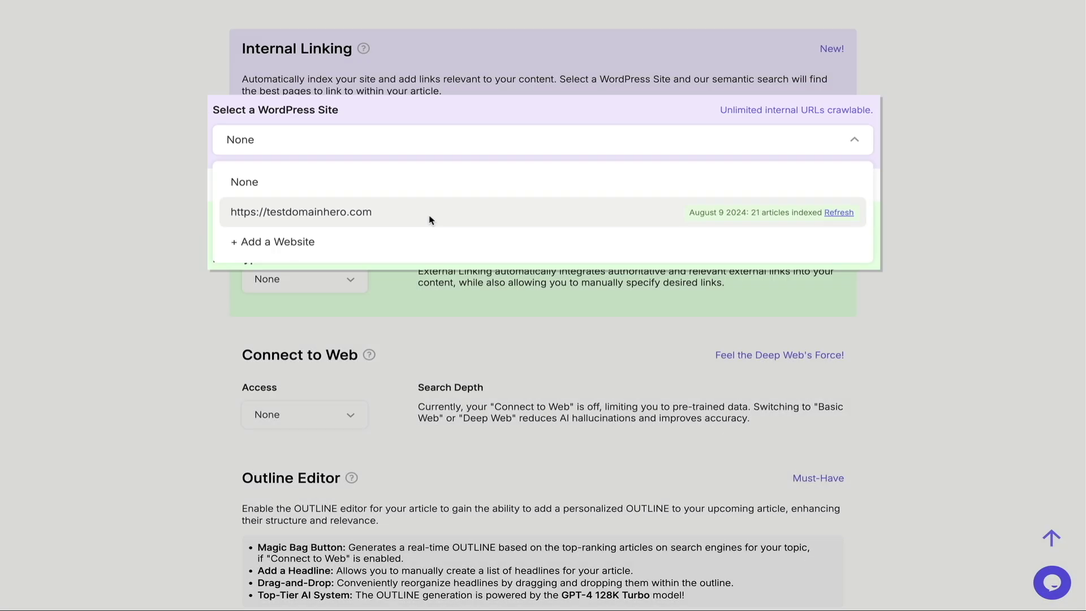
left_click(379, 231)
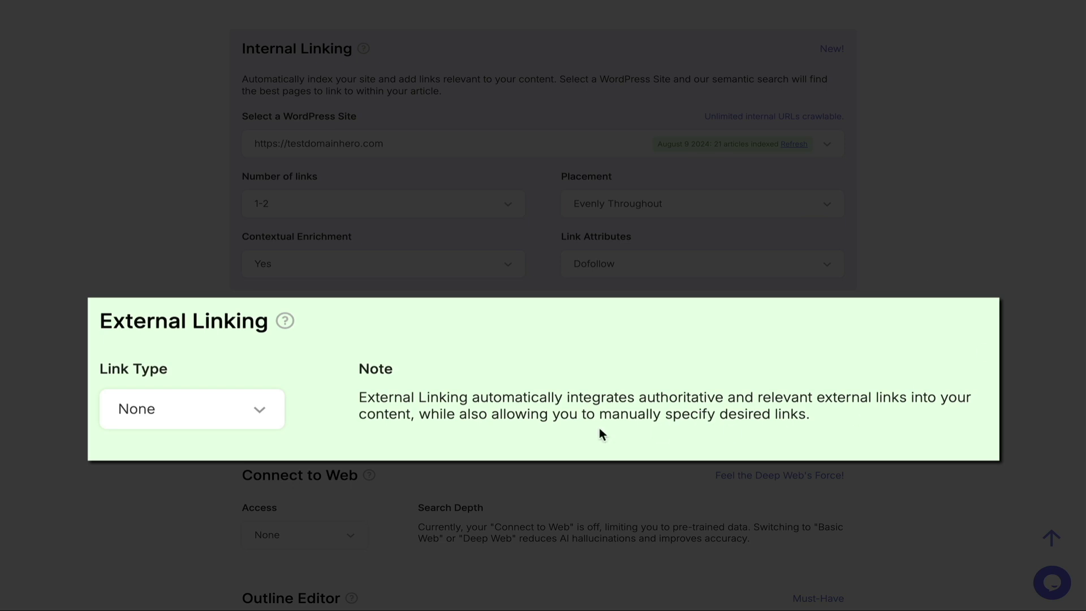
left_click(259, 416)
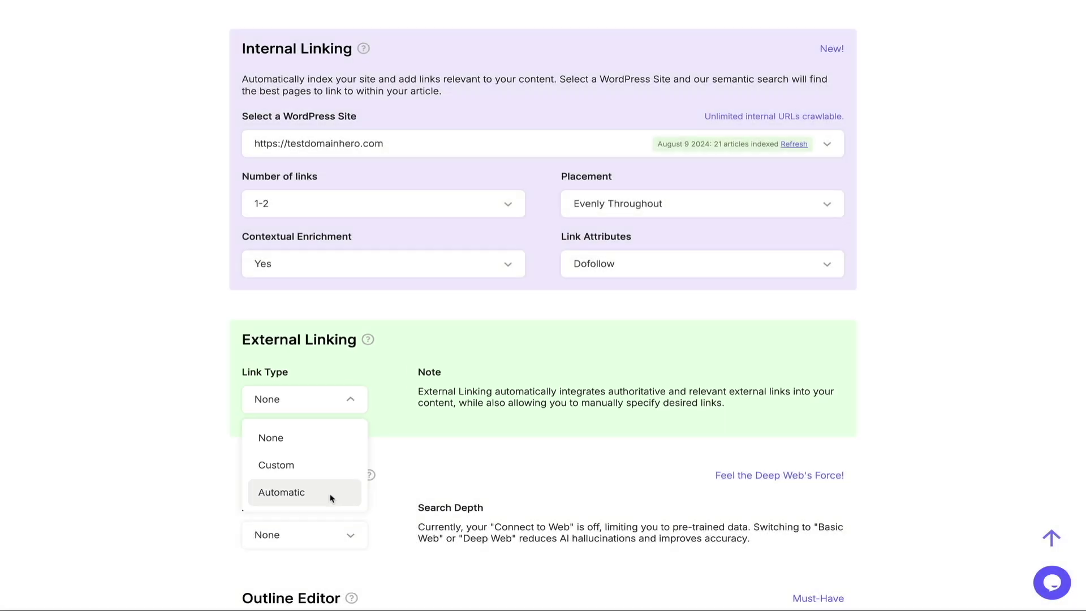
left_click(331, 496)
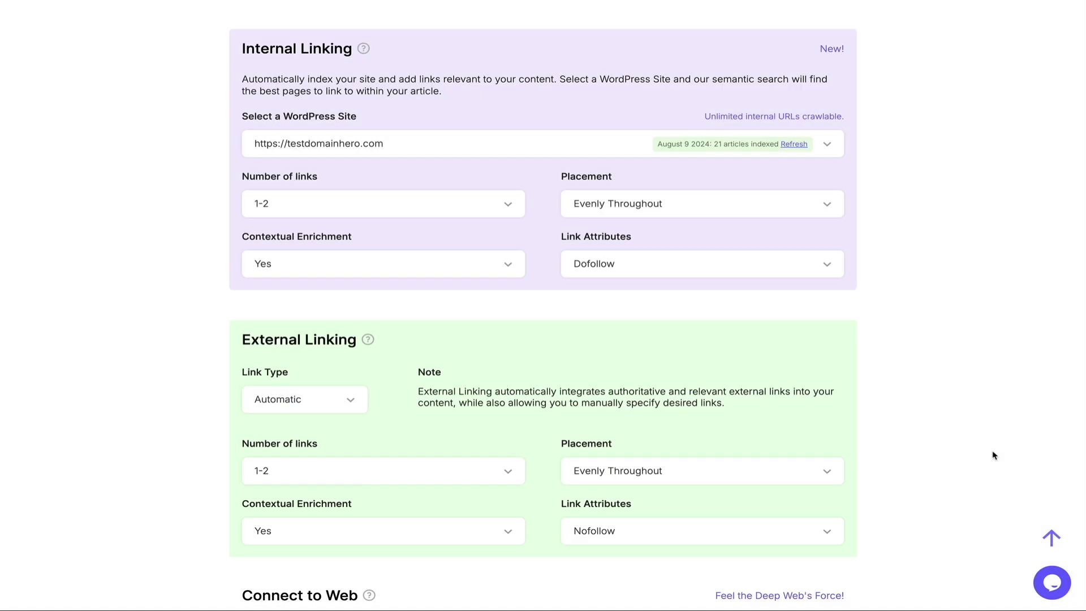
- Set the Connect to Web access to Deep Web
scroll(994, 455, "down", 6)
scroll(995, 455, "down", 3)
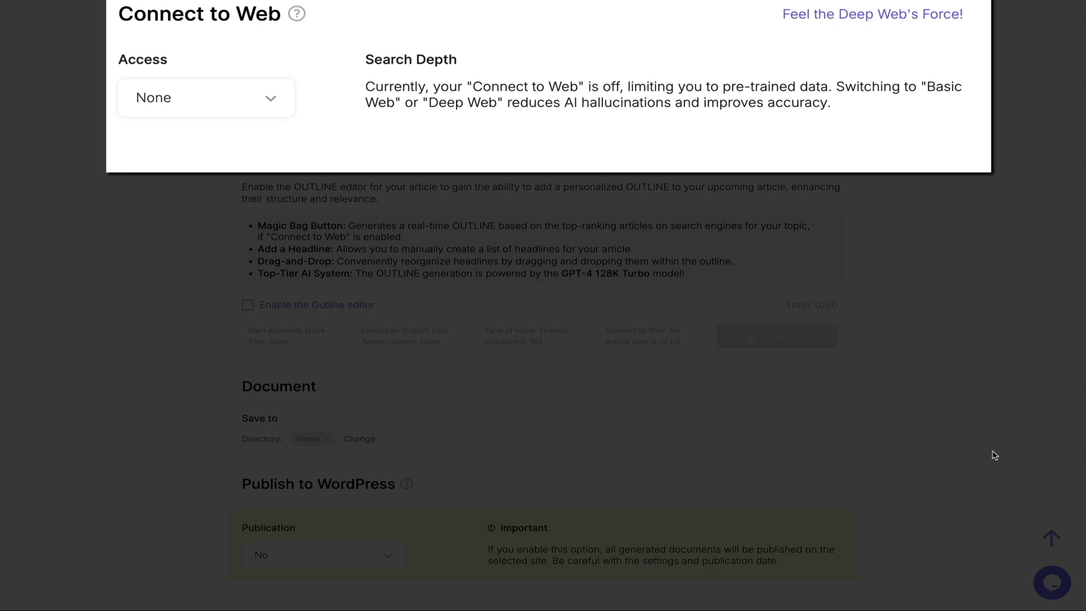
left_click(267, 100)
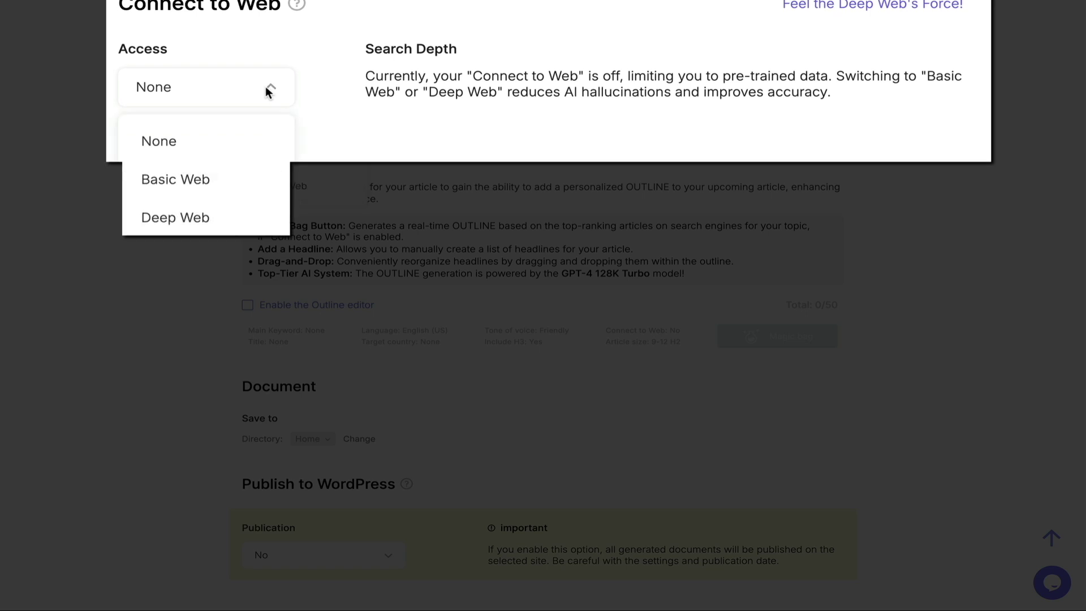
left_click(250, 226)
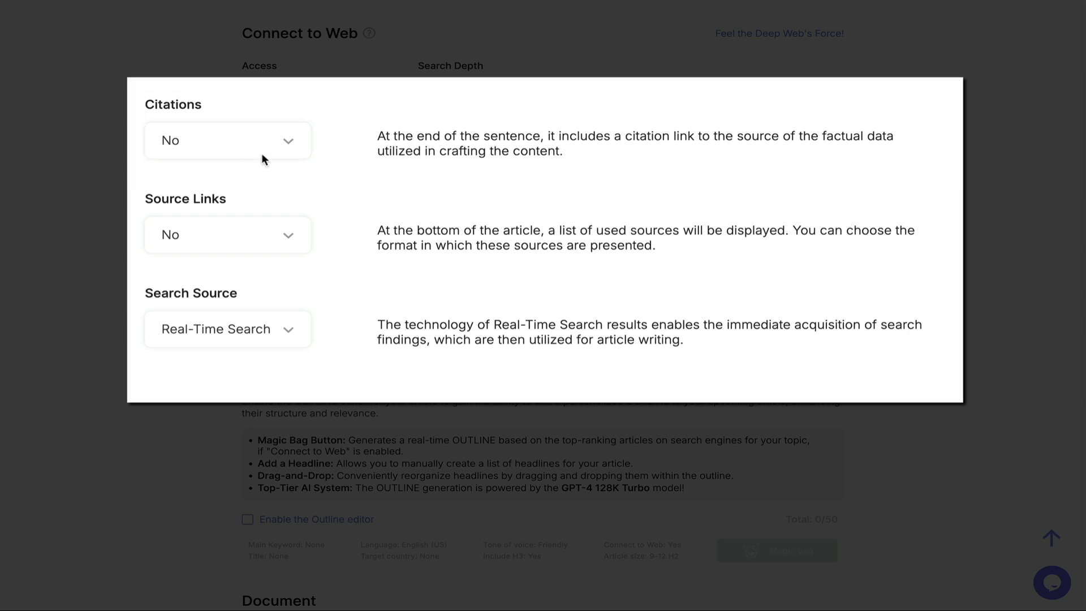
- Set Citations to Yes and Source Links to Link Name - URL, keeping Real-Time Search as the search source
left_click(285, 145)
left_click(250, 227)
left_click(284, 234)
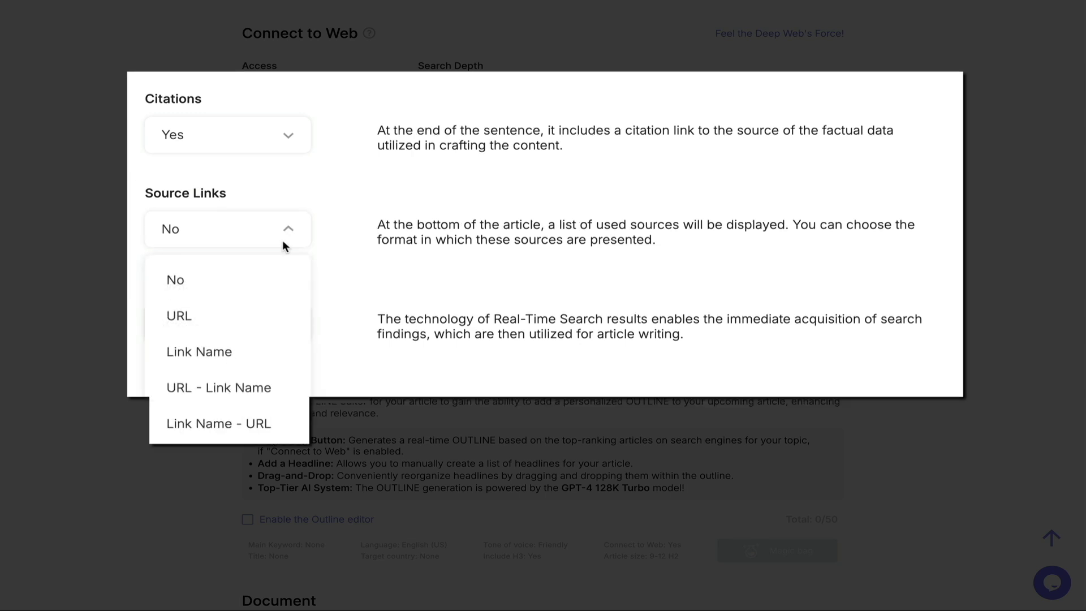
left_click(269, 427)
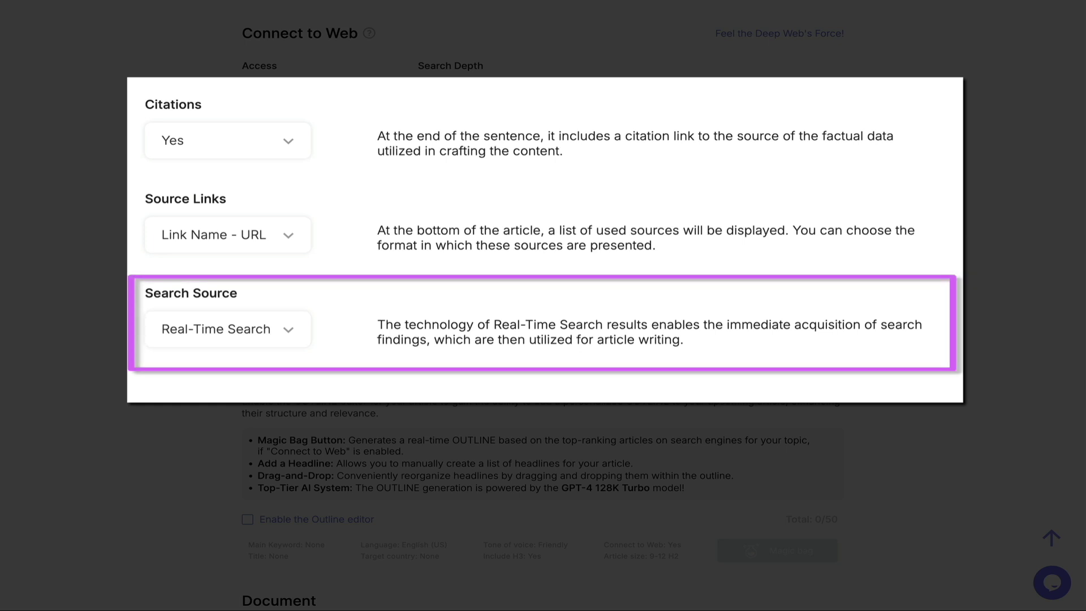
left_click(276, 328)
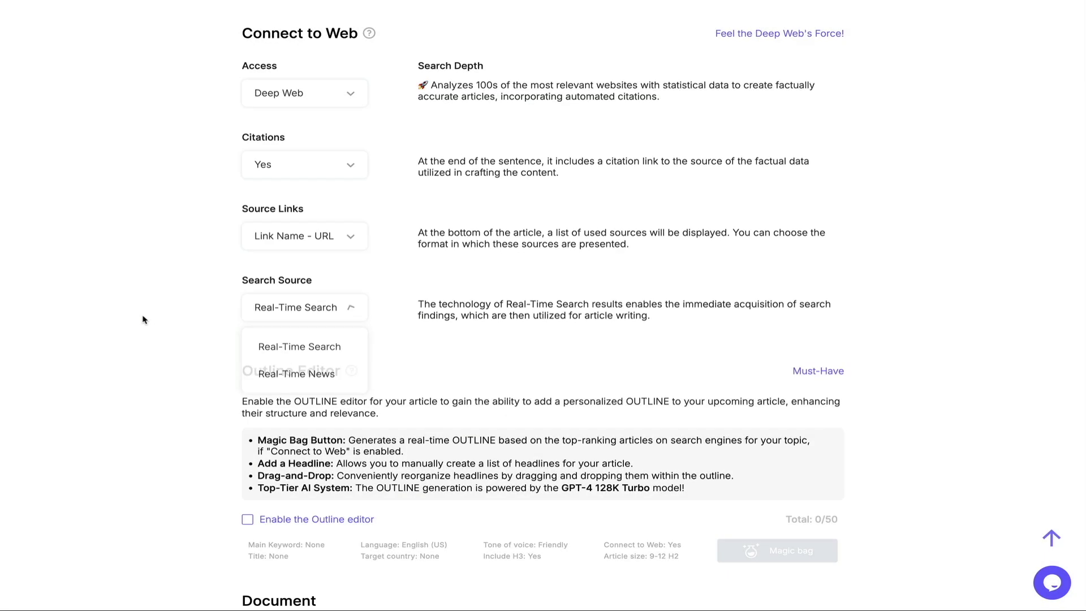
left_click(98, 345)
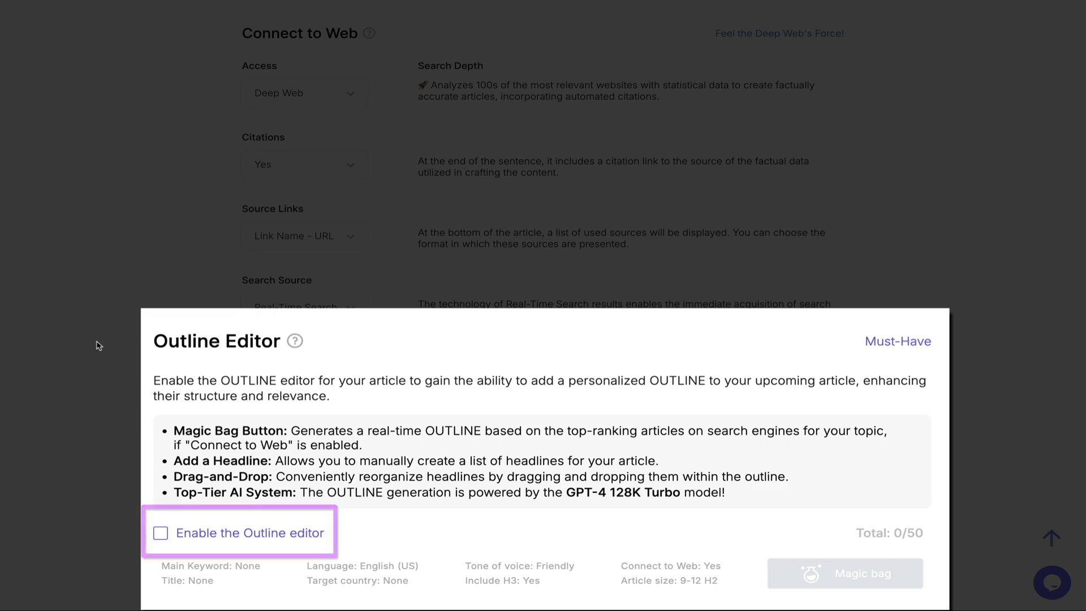
scroll(63, 124, "down", 4)
scroll(64, 124, "down", 1)
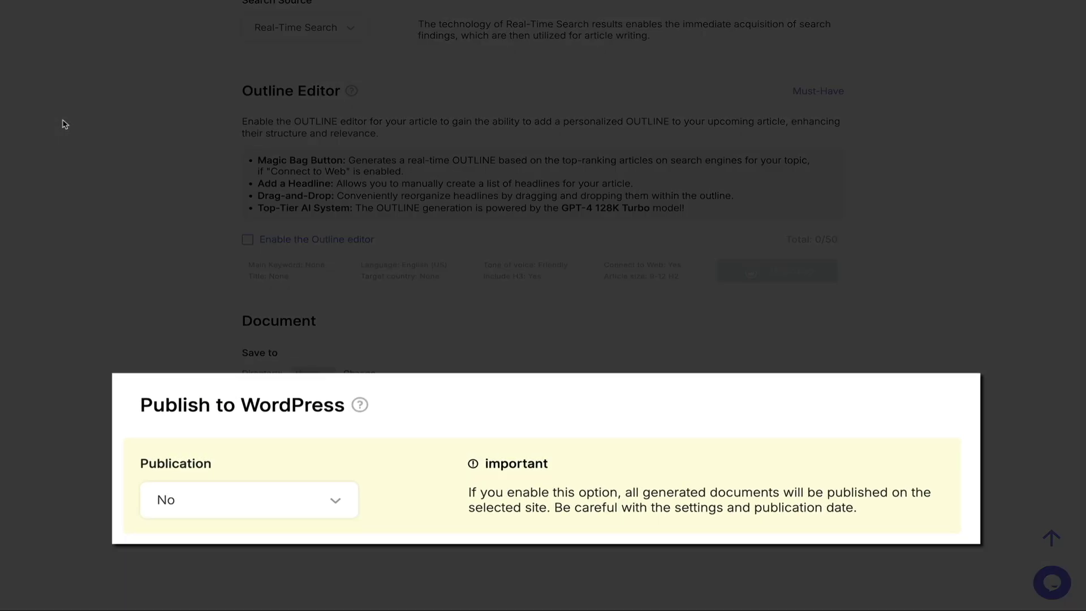
left_click(334, 498)
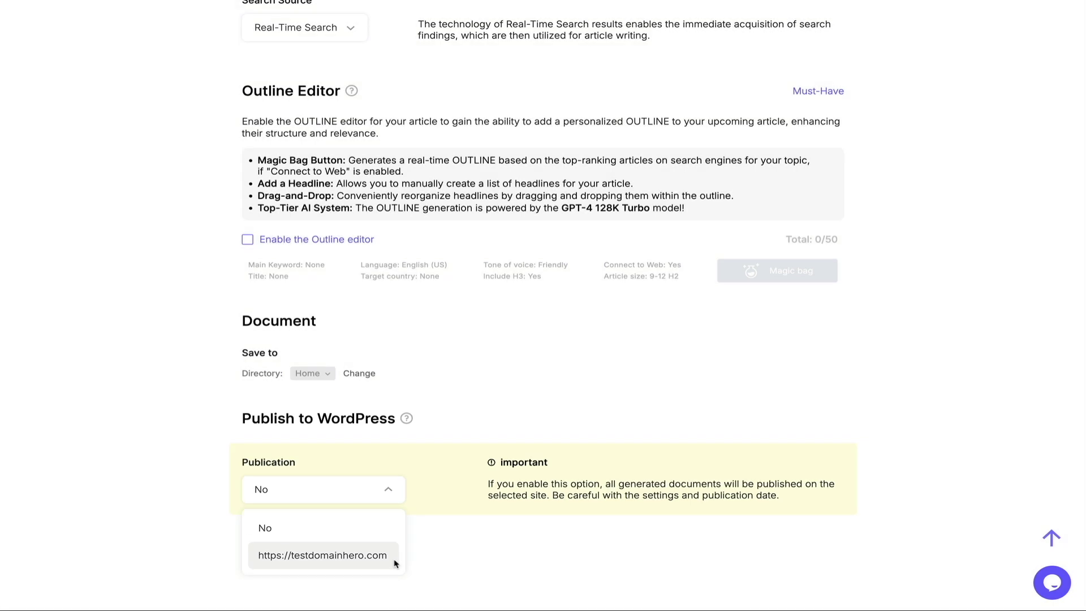
left_click(395, 559)
scroll(932, 475, "down", 2)
scroll(932, 475, "down", 5)
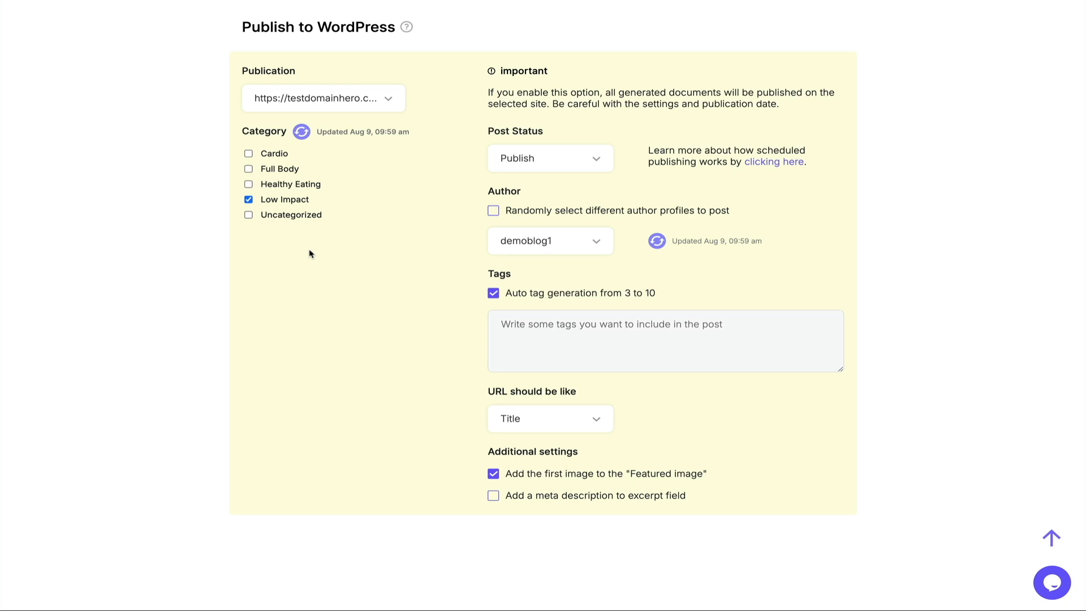
- Set the post status to Draft and check the available authors, keeping the current one
left_click(595, 159)
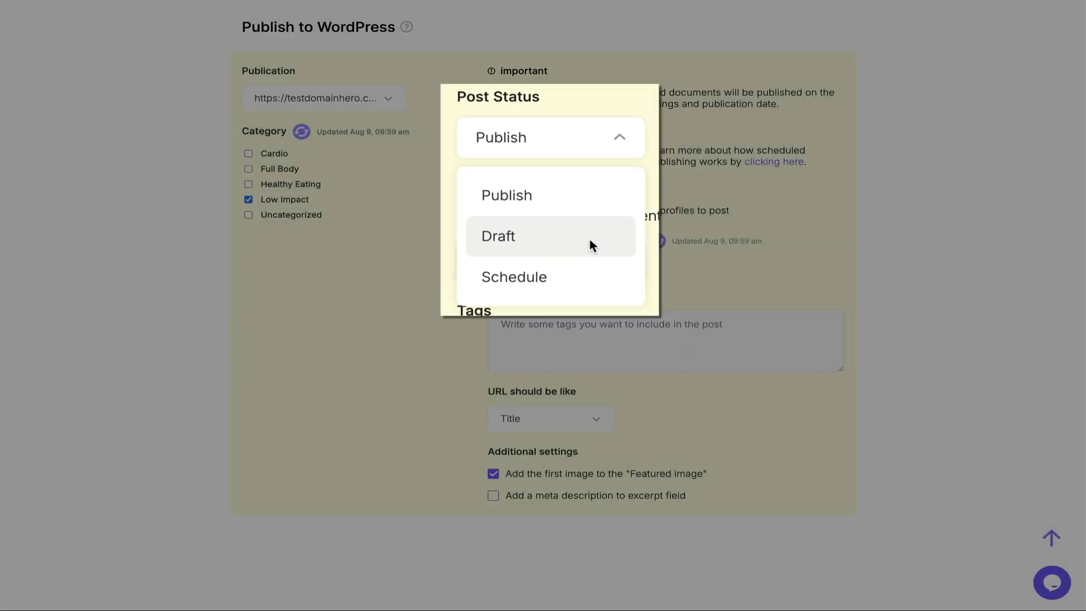
left_click(603, 250)
left_click(595, 242)
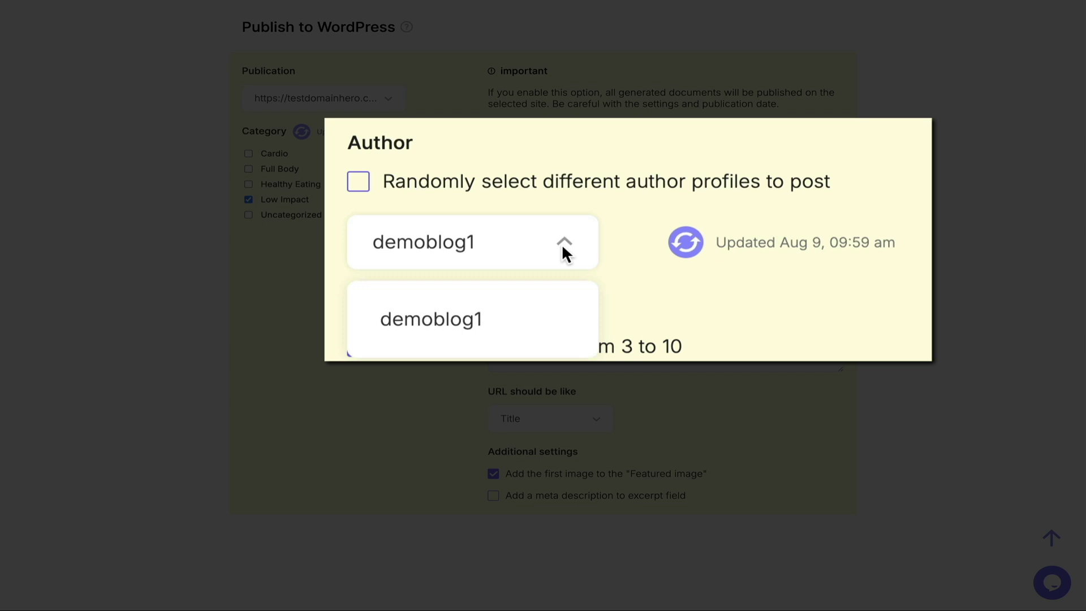
left_click(561, 243)
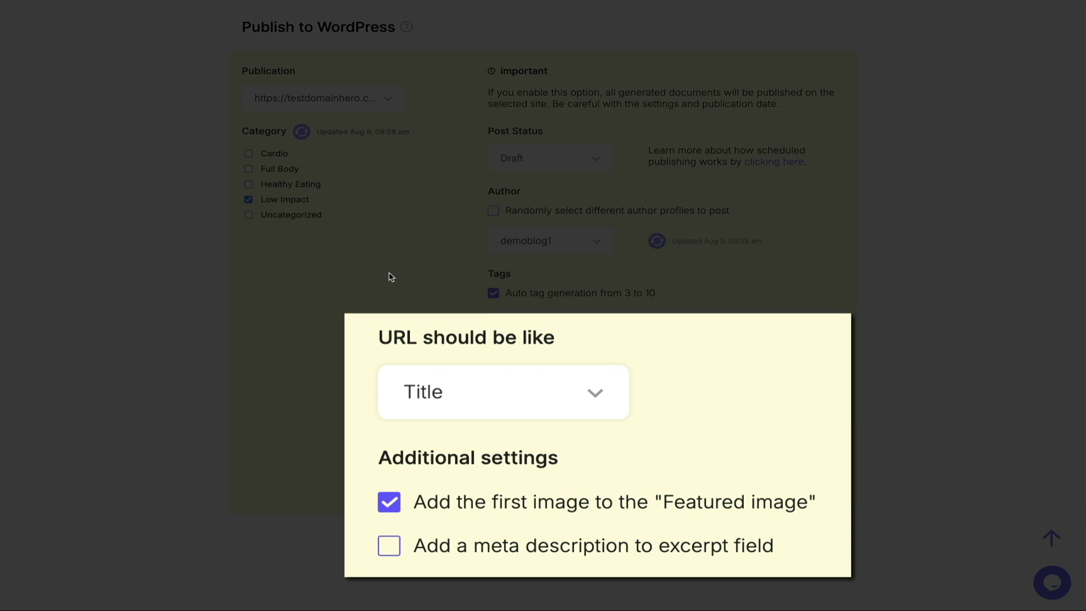
- Enable adding a meta description to the excerpt field and run the generation of the blog post
left_click(388, 547)
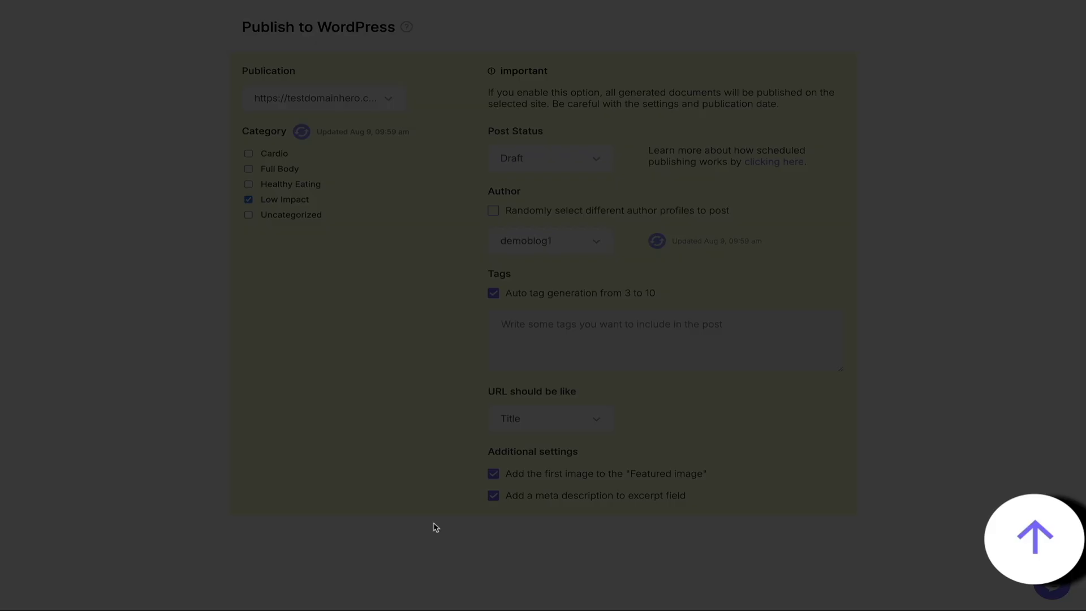
left_click(1041, 537)
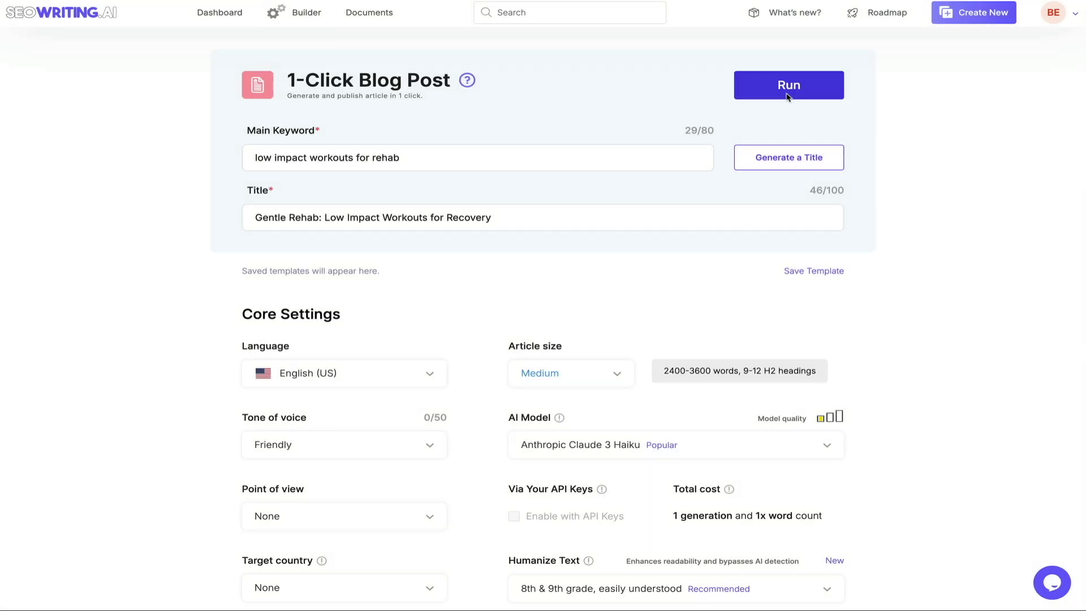
left_click(787, 96)
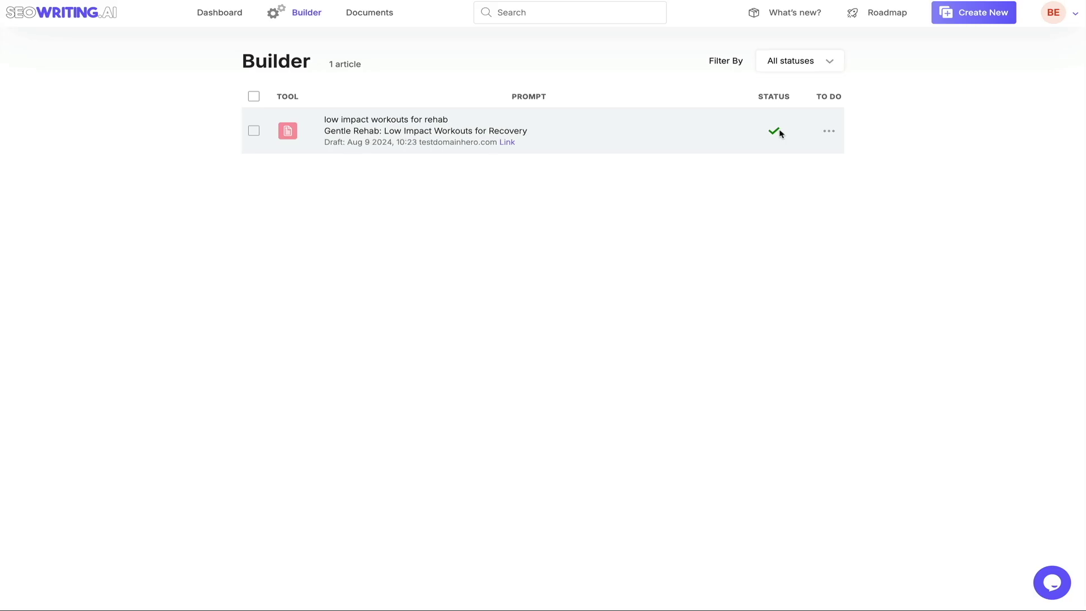
- Open the generated article and review its text, tables, images, video, FAQ and source links, returning to its beginning
left_click(779, 132)
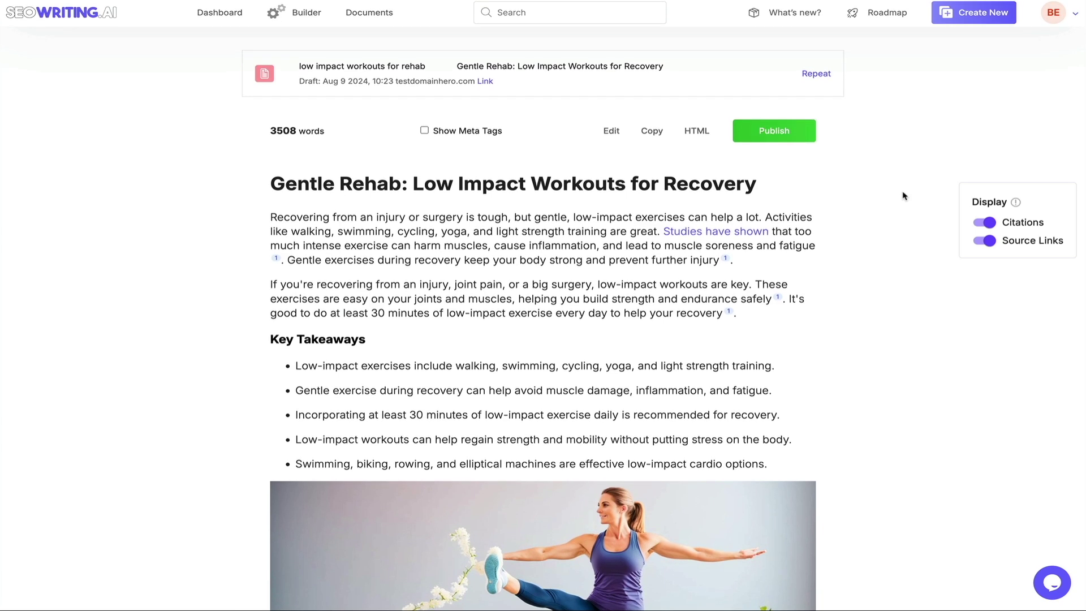
scroll(903, 196, "down", 1)
scroll(903, 196, "down", 5)
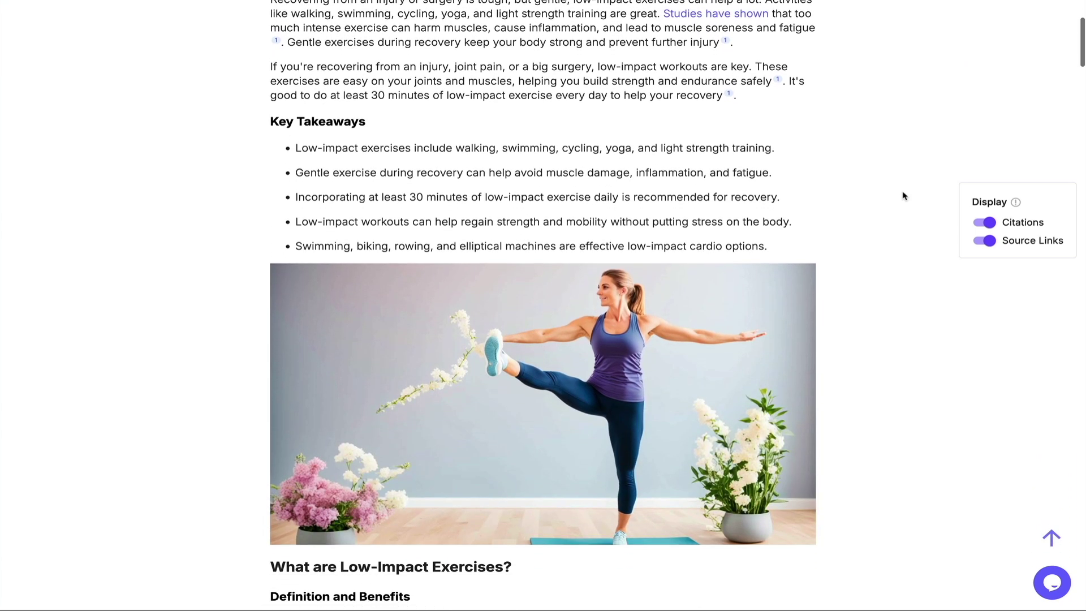
scroll(904, 196, "down", 9)
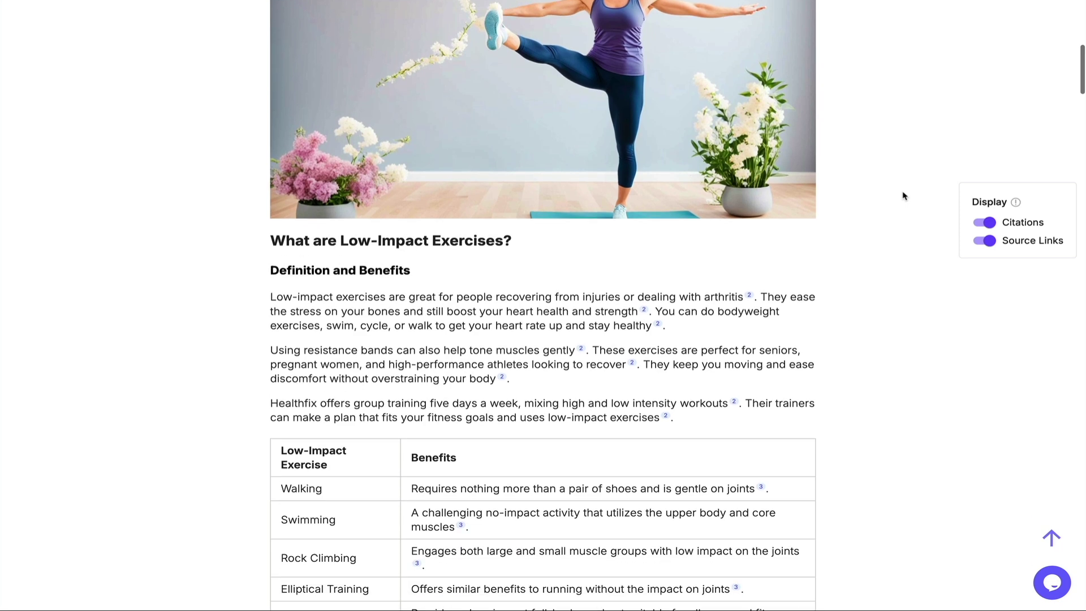
scroll(903, 195, "down", 12)
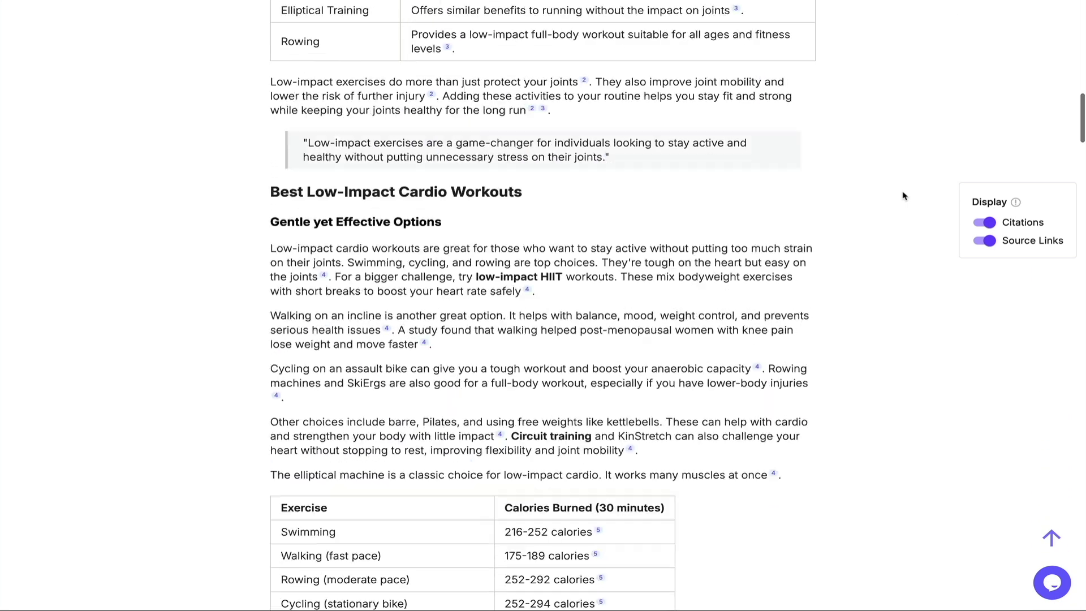
scroll(903, 196, "down", 11)
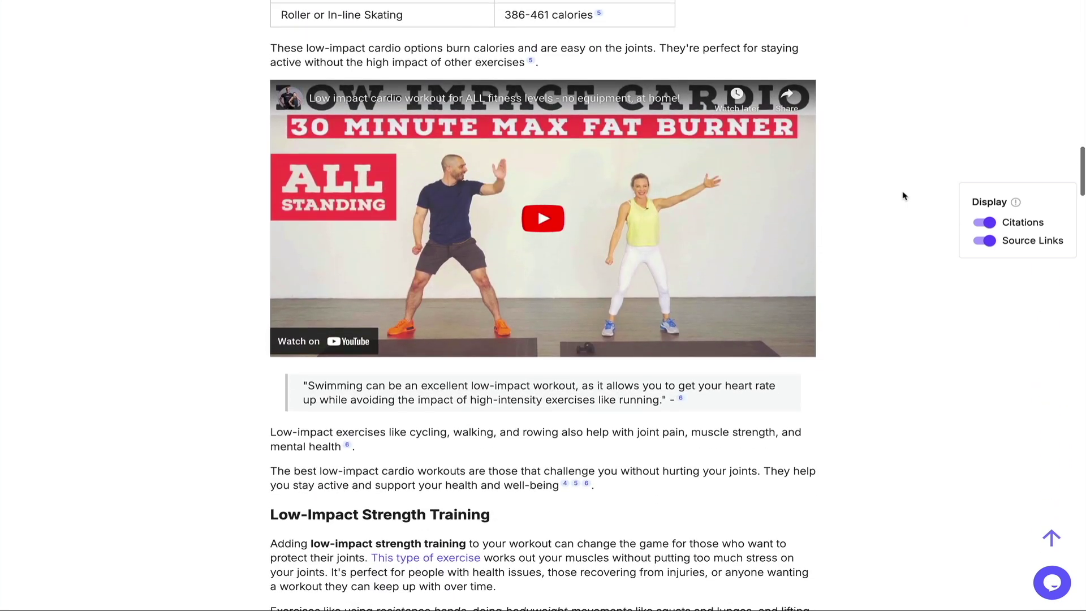
scroll(903, 195, "down", 16)
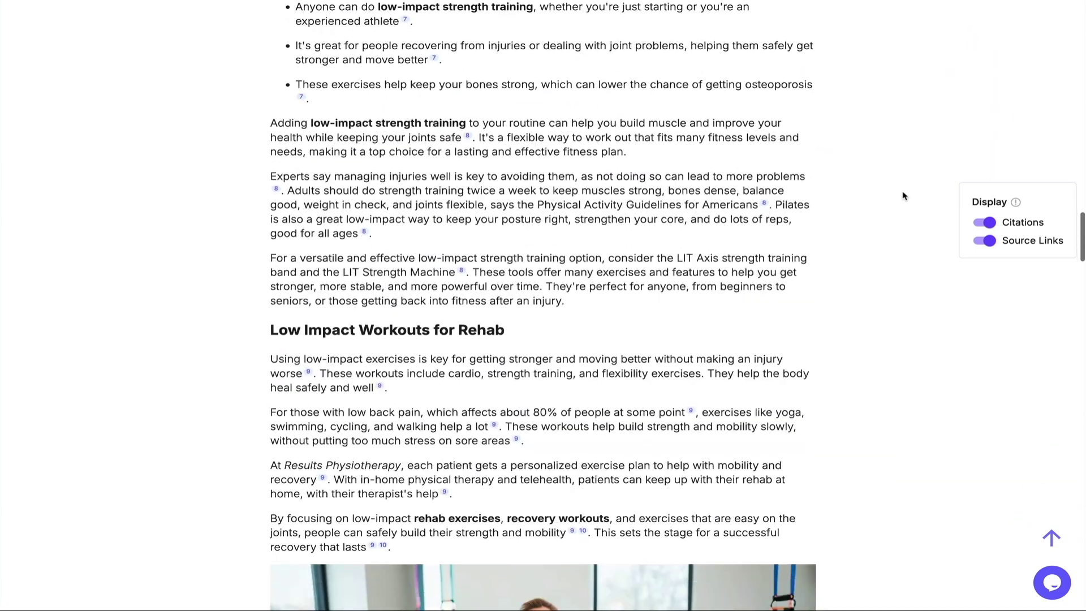
scroll(904, 196, "down", 12)
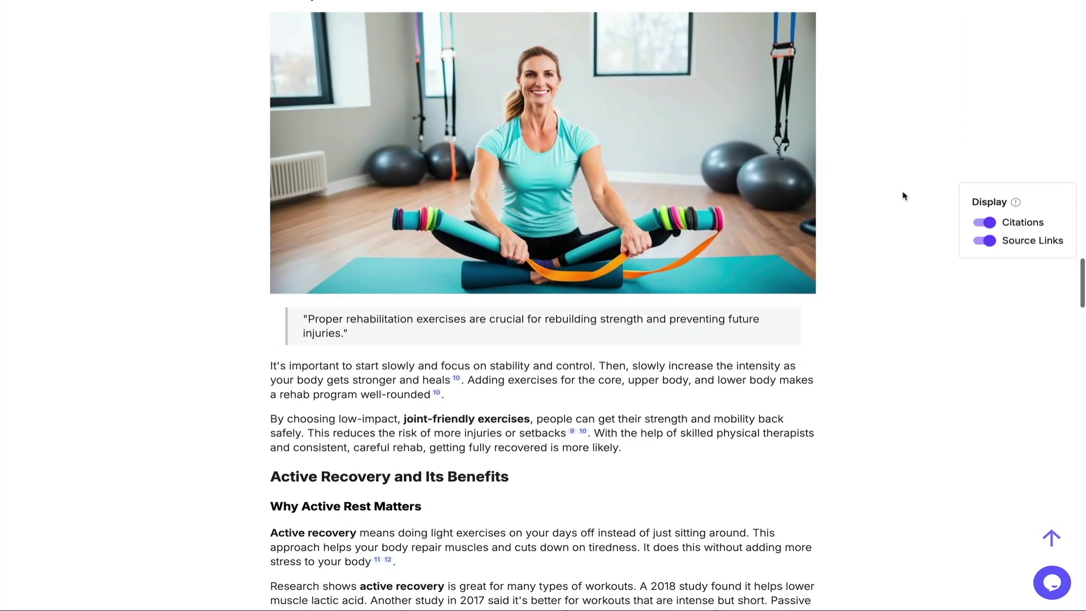
scroll(903, 196, "down", 11)
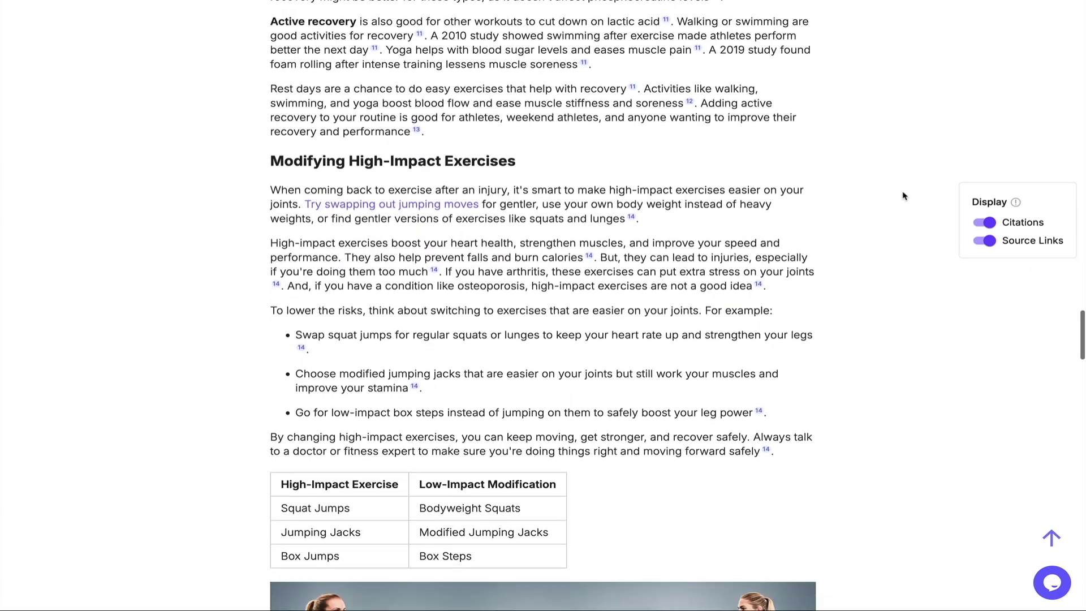
scroll(903, 196, "down", 8)
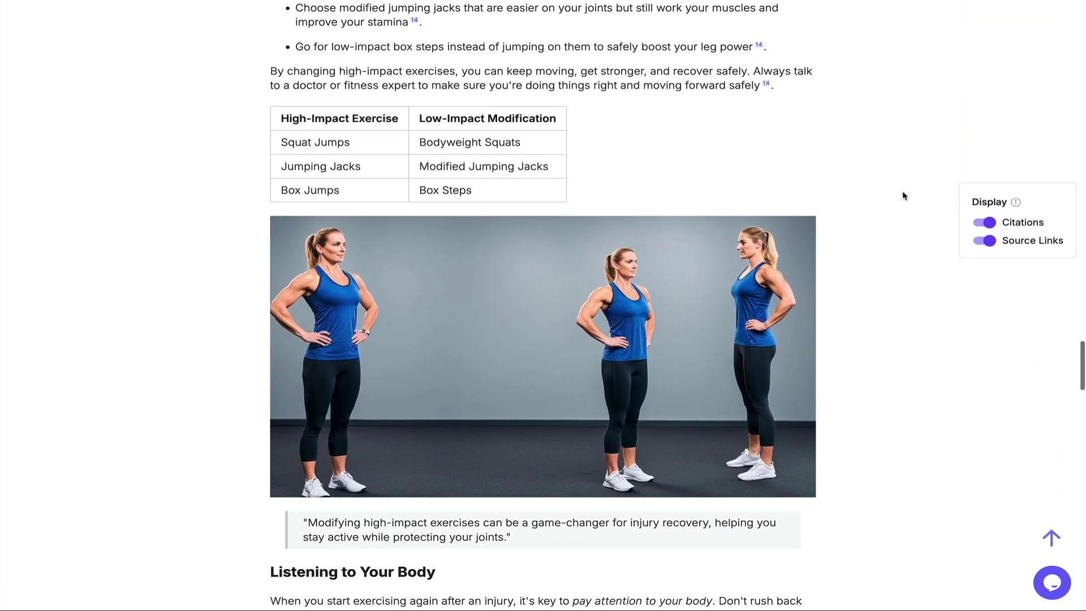
scroll(903, 195, "down", 10)
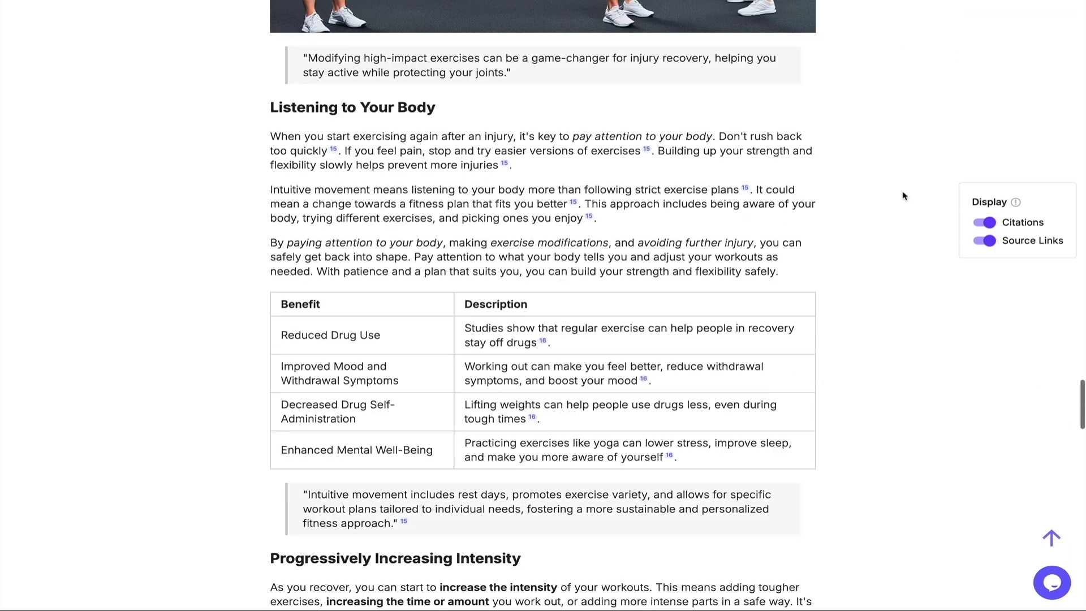
scroll(903, 196, "down", 14)
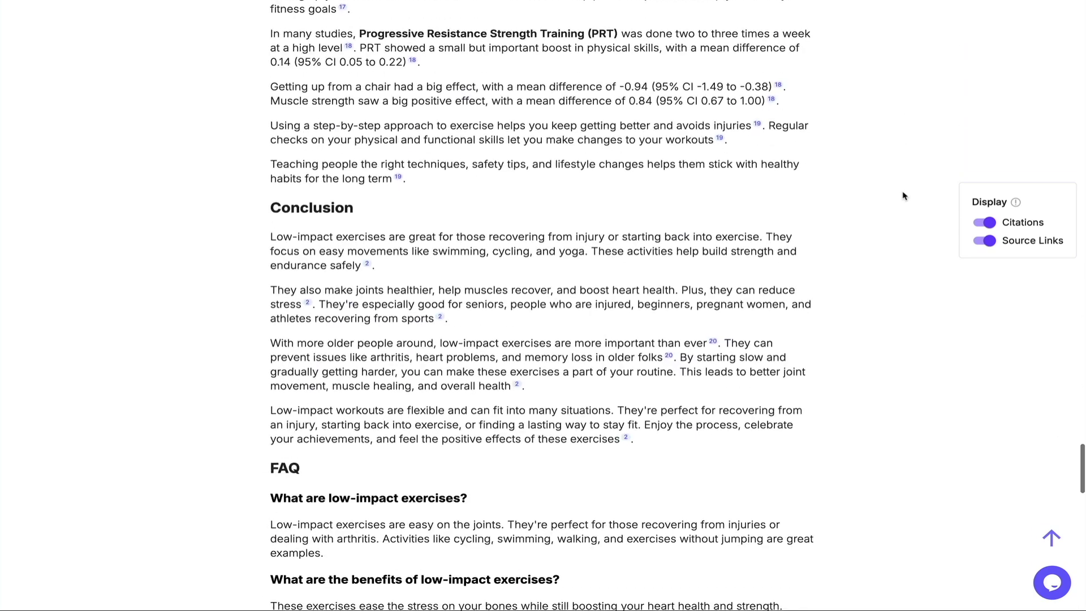
scroll(903, 196, "down", 7)
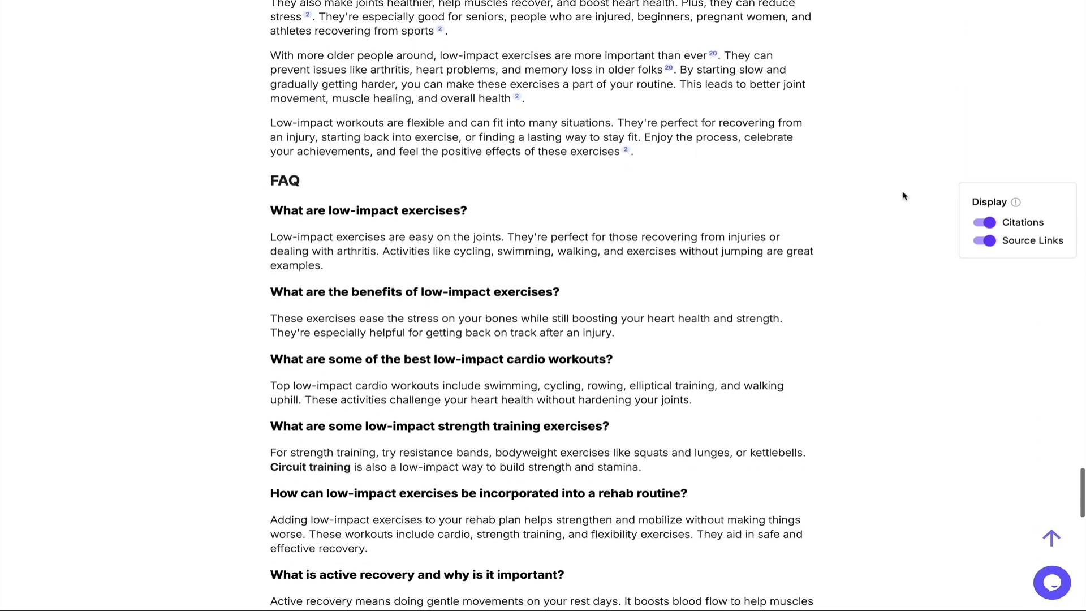
scroll(903, 196, "down", 7)
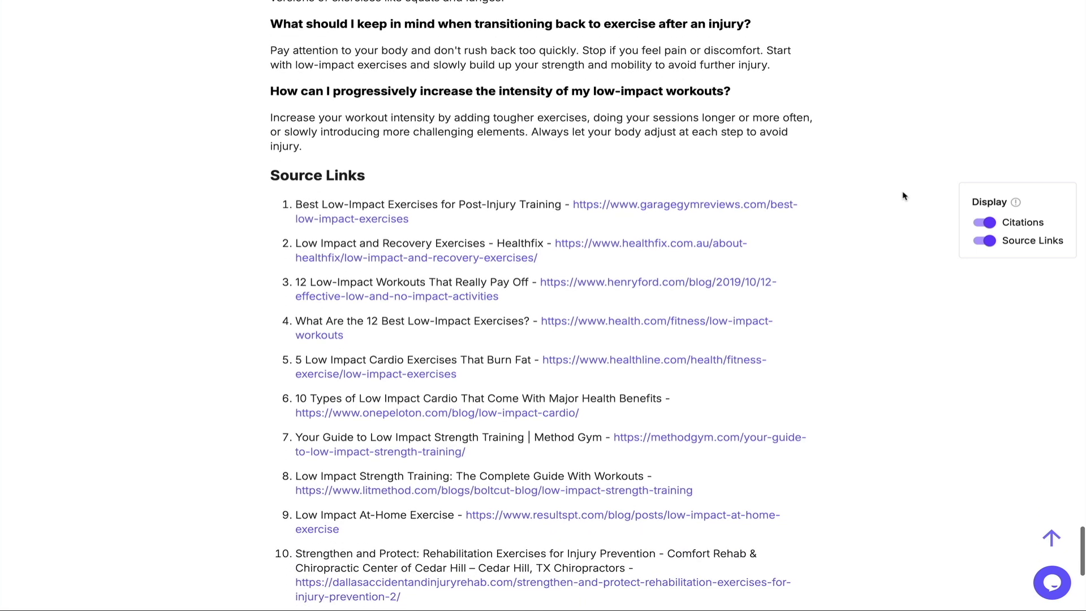
scroll(903, 196, "down", 4)
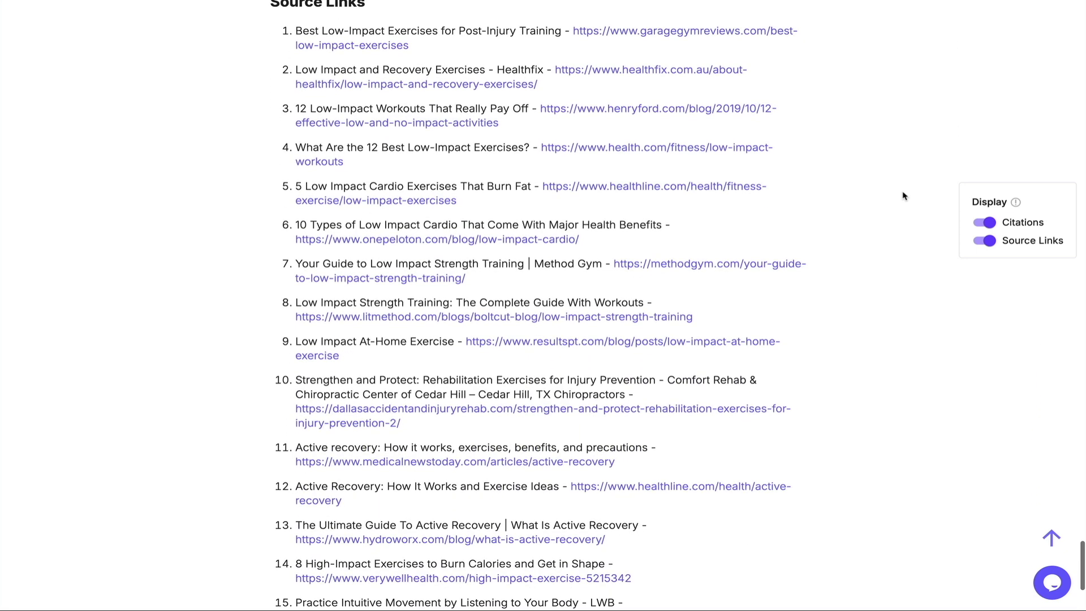
scroll(903, 196, "down", 3)
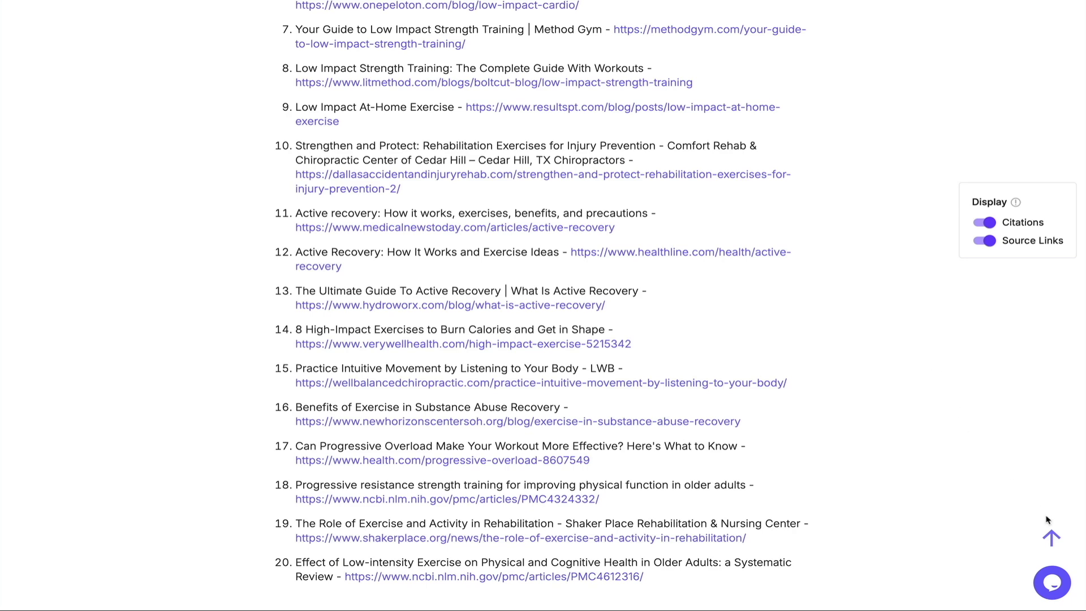
left_click(1051, 538)
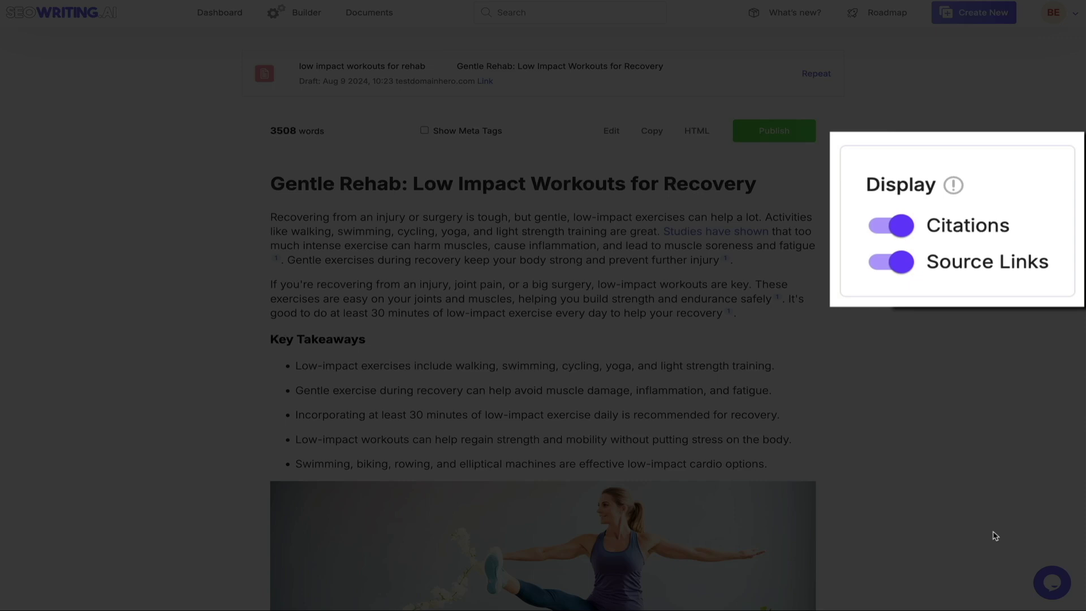
- Switch the article's citations off and back on, and do the same with its source links
left_click(903, 230)
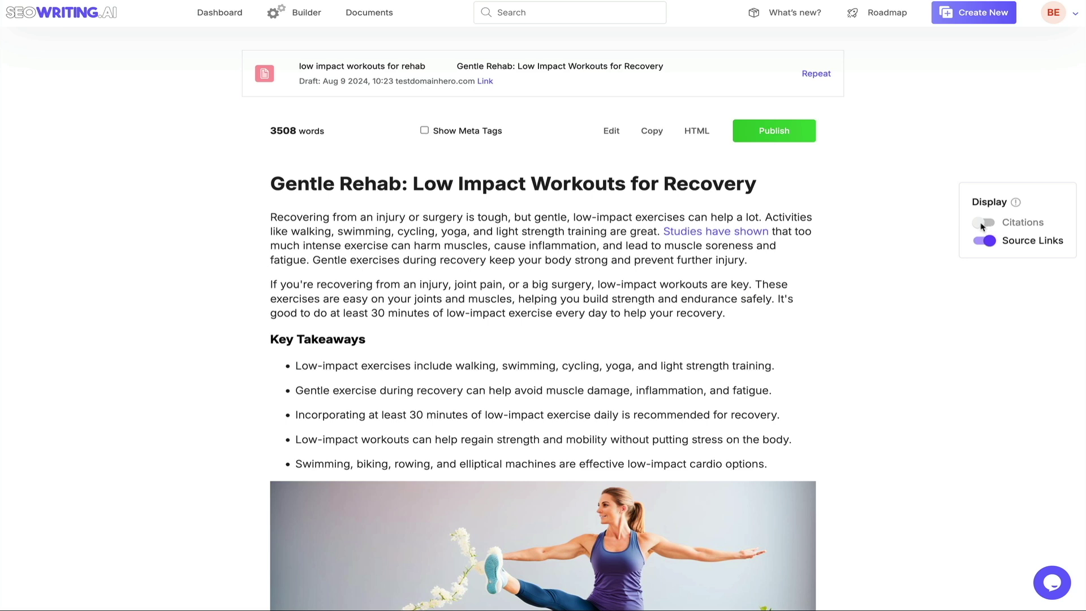
left_click(983, 223)
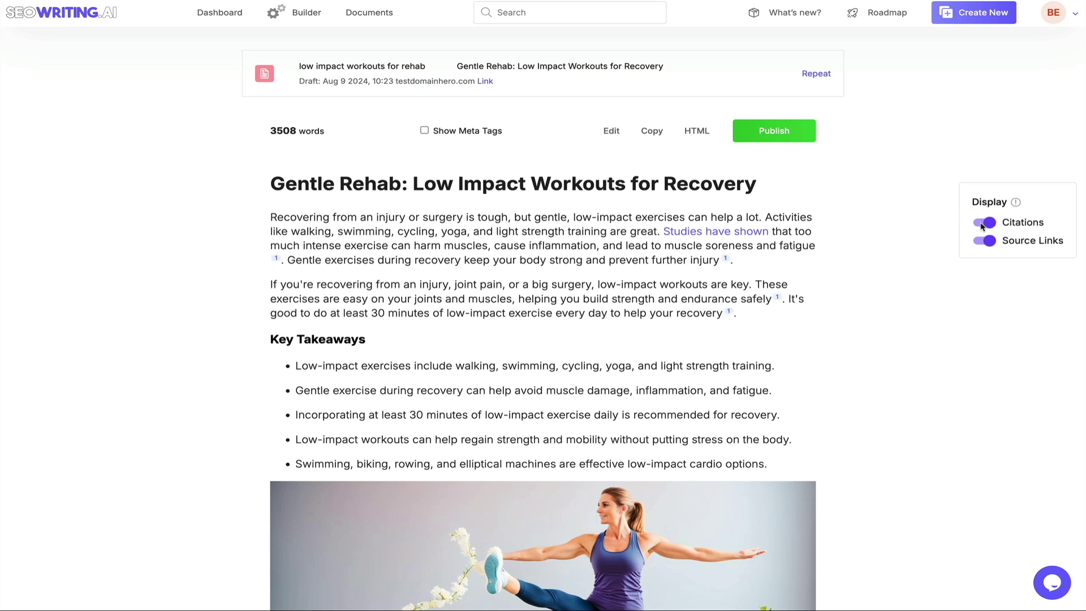
scroll(943, 405, "down", 20)
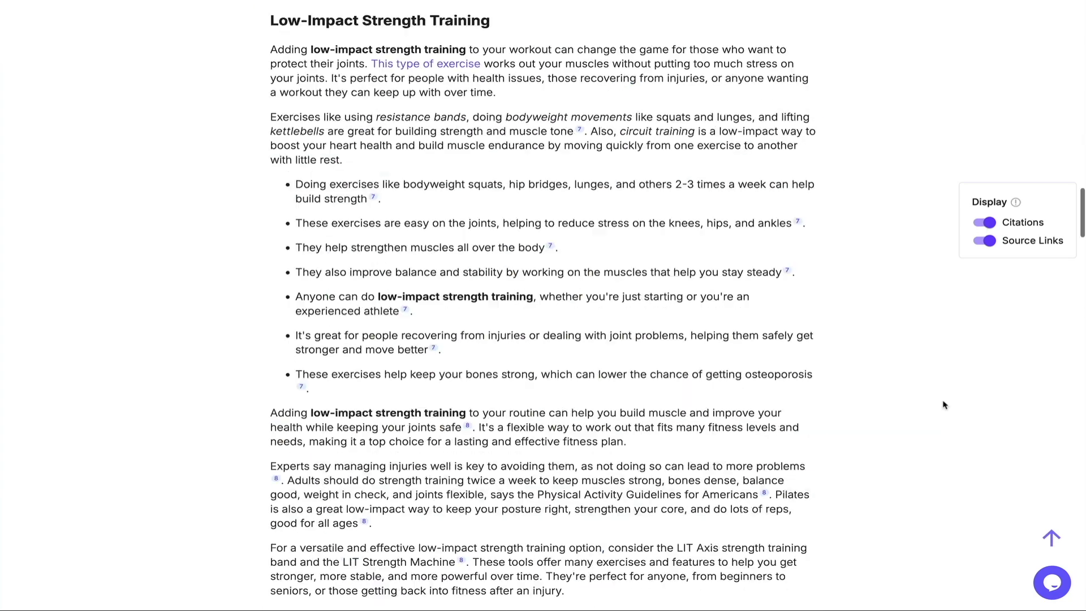
scroll(944, 405, "down", 2)
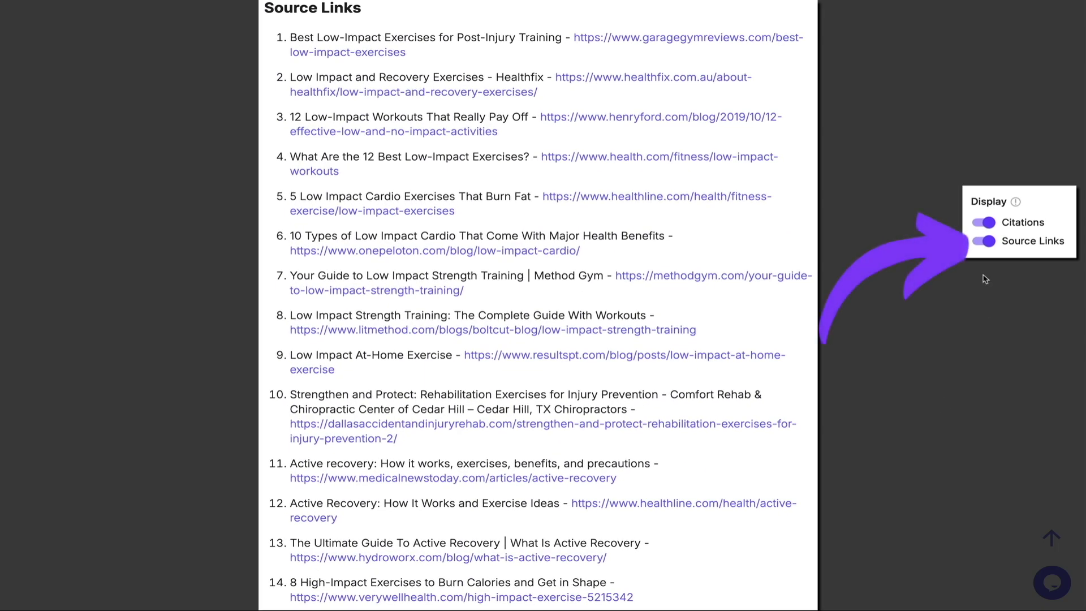
left_click(986, 243)
left_click(987, 246)
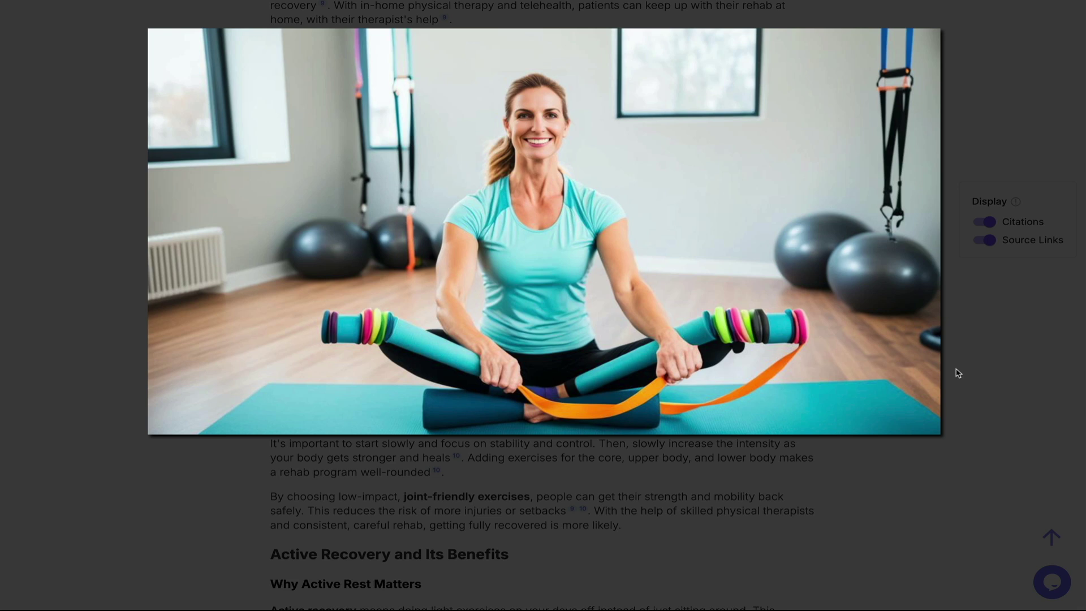
- In the WordPress admin, list all posts and preview the draft "Gentle Rehab: Low Impact Workouts for Recovery"
mouse_move(921, 407)
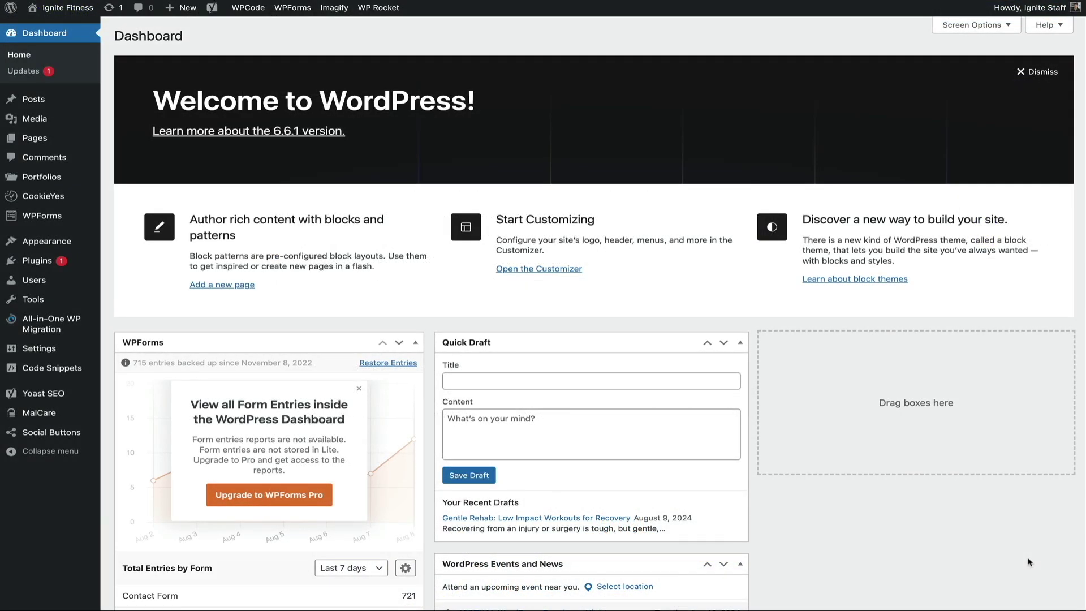
mouse_move(34, 98)
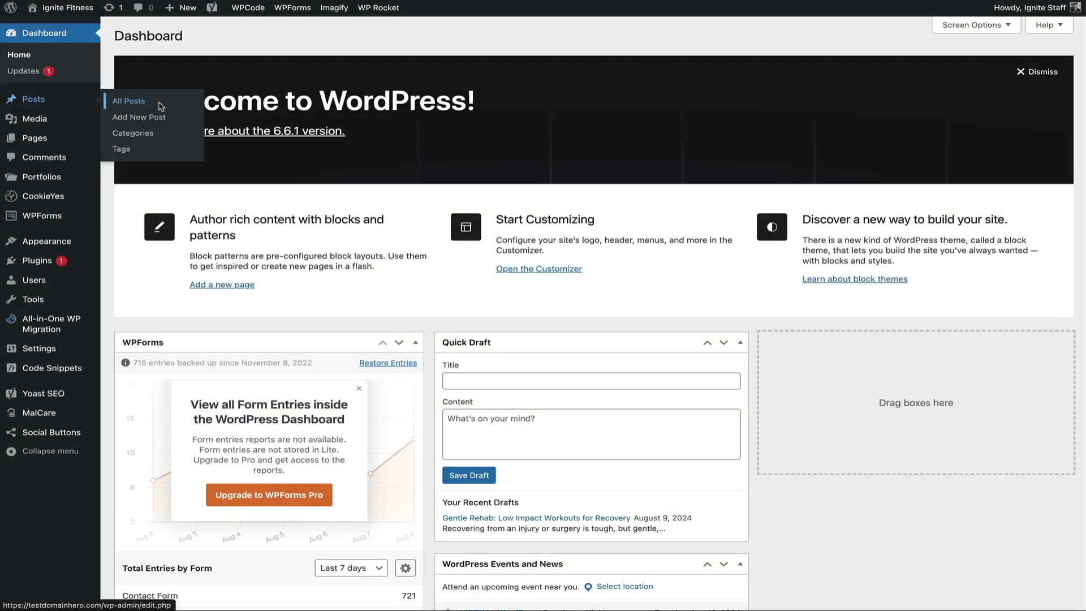
left_click(126, 100)
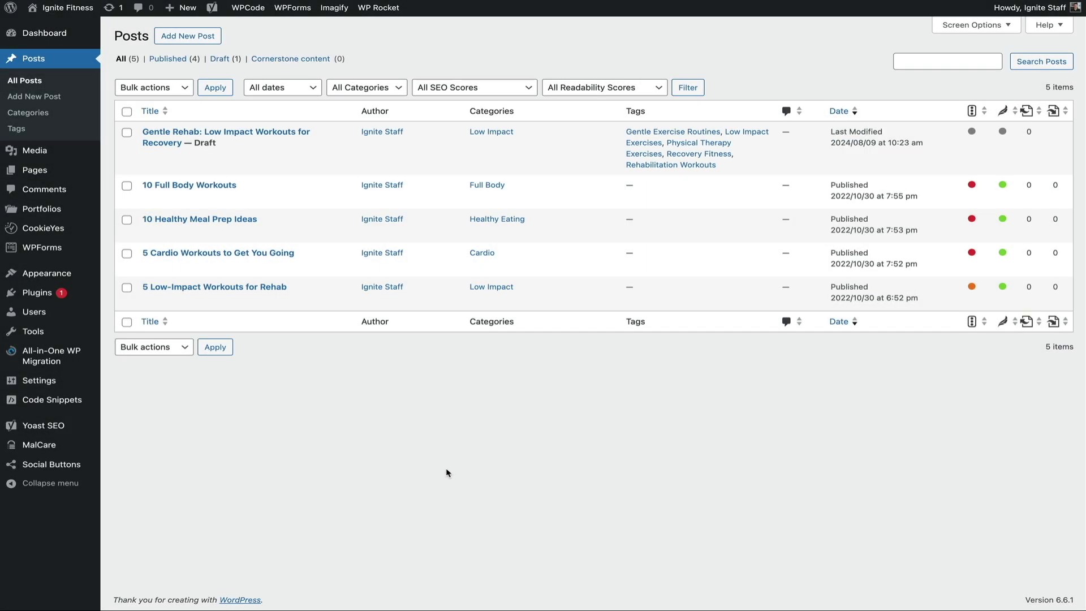
mouse_move(274, 162)
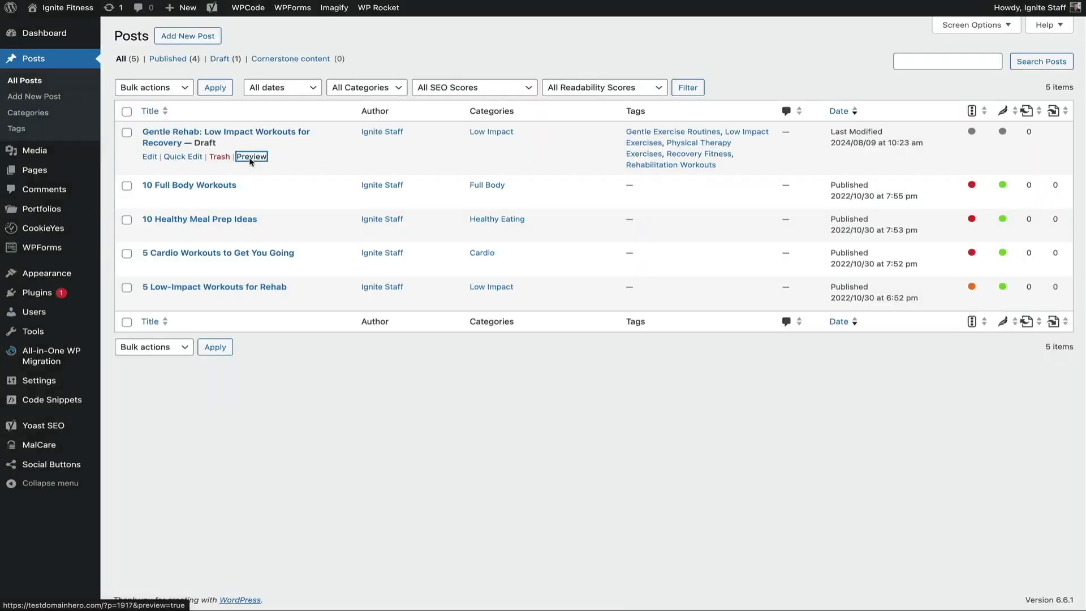
left_click(248, 160)
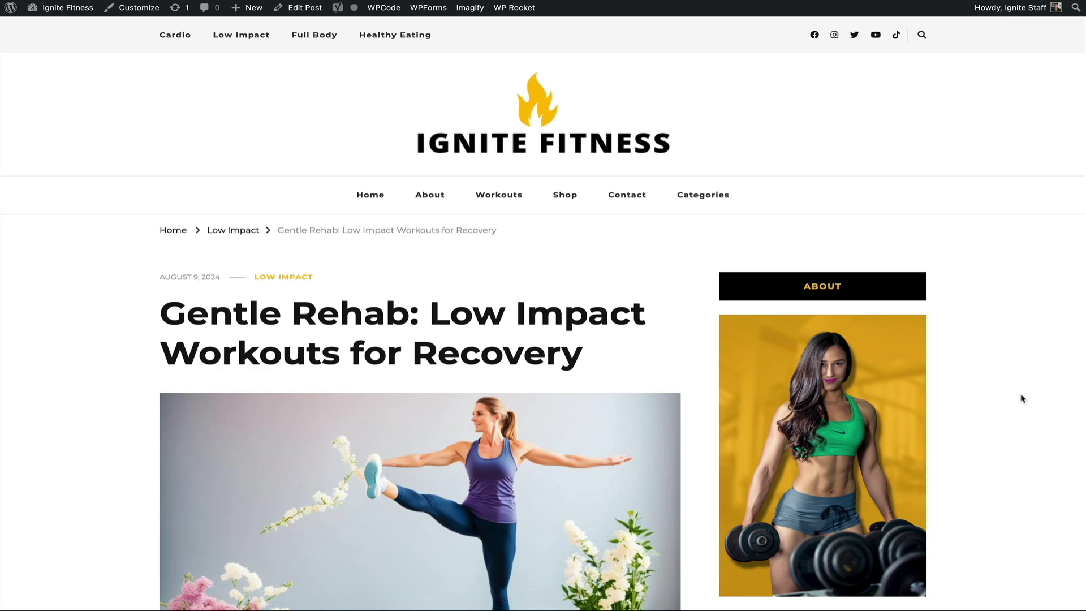
- Read through the previewed draft, checking its featured image, key takeaways, tables, embedded video, quotes and citations down to the rehab section
scroll(1023, 399, "down", 5)
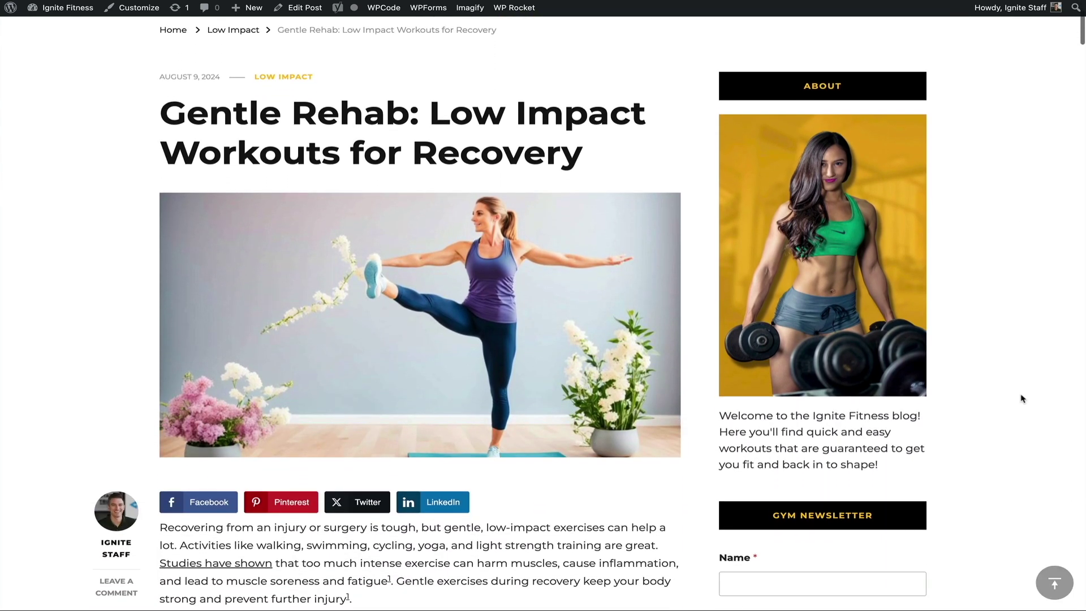
scroll(1023, 399, "down", 8)
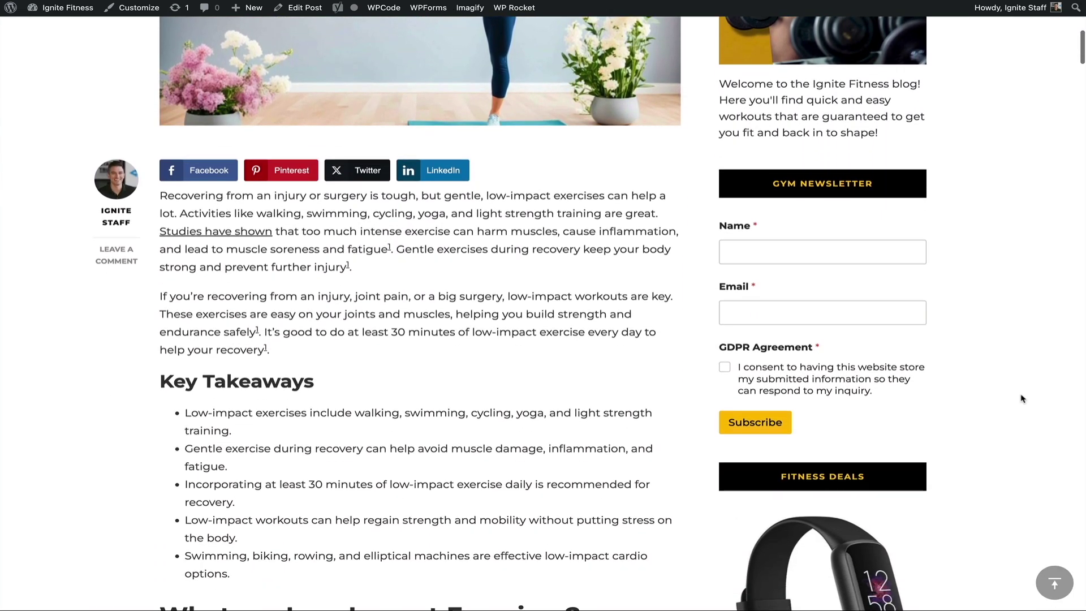
scroll(1022, 399, "down", 8)
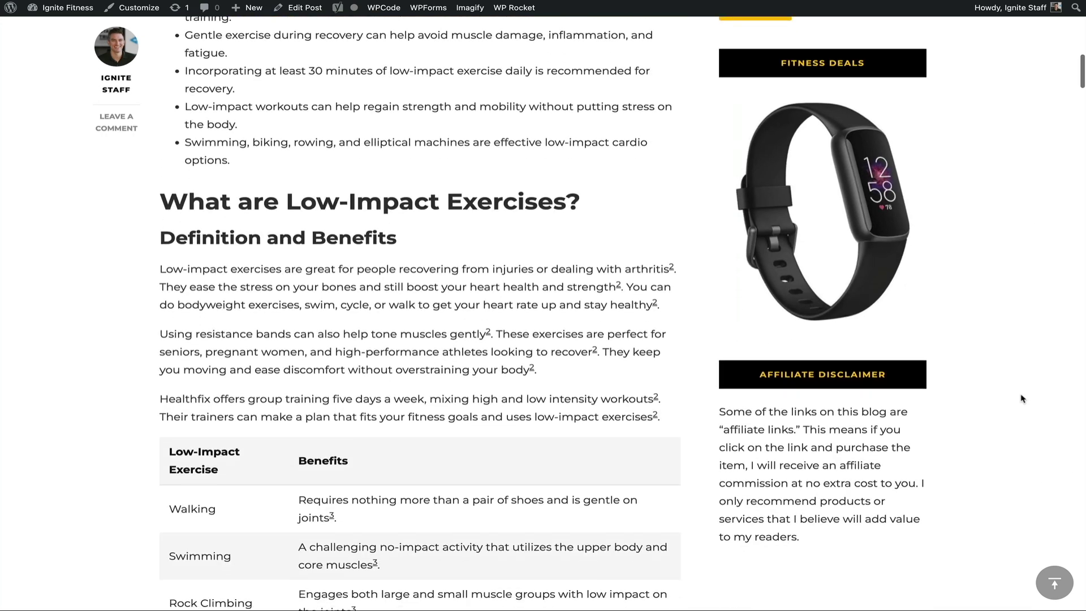
scroll(1023, 398, "down", 7)
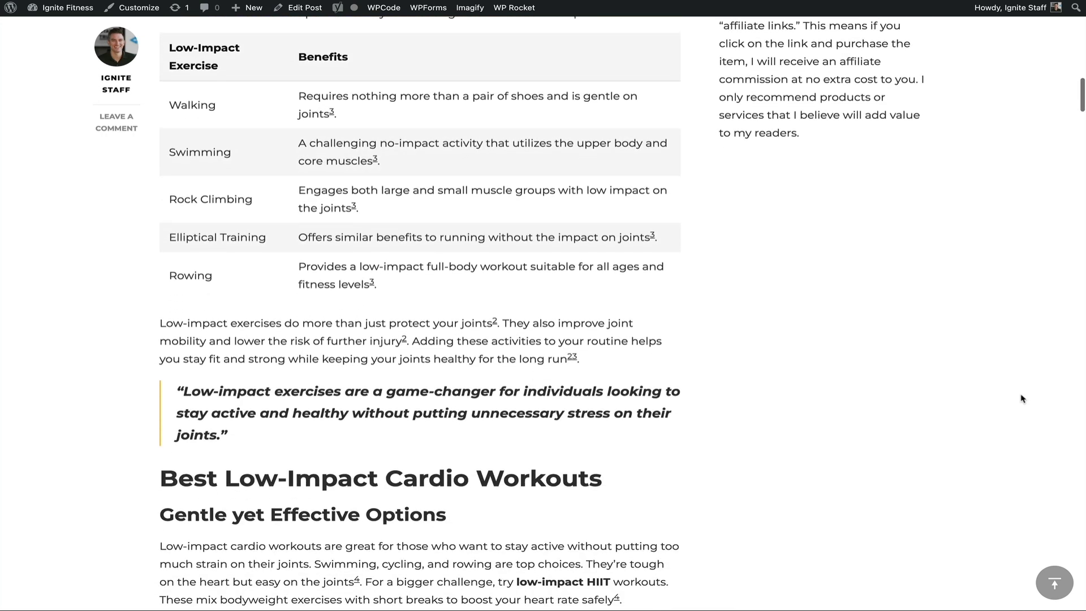
scroll(1023, 399, "down", 7)
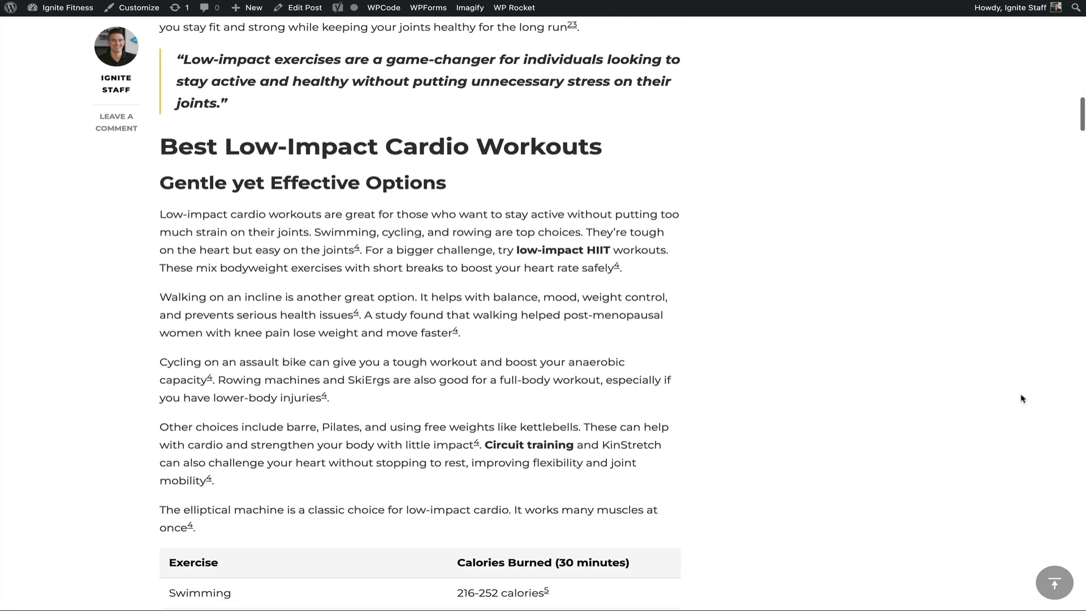
scroll(1023, 398, "down", 6)
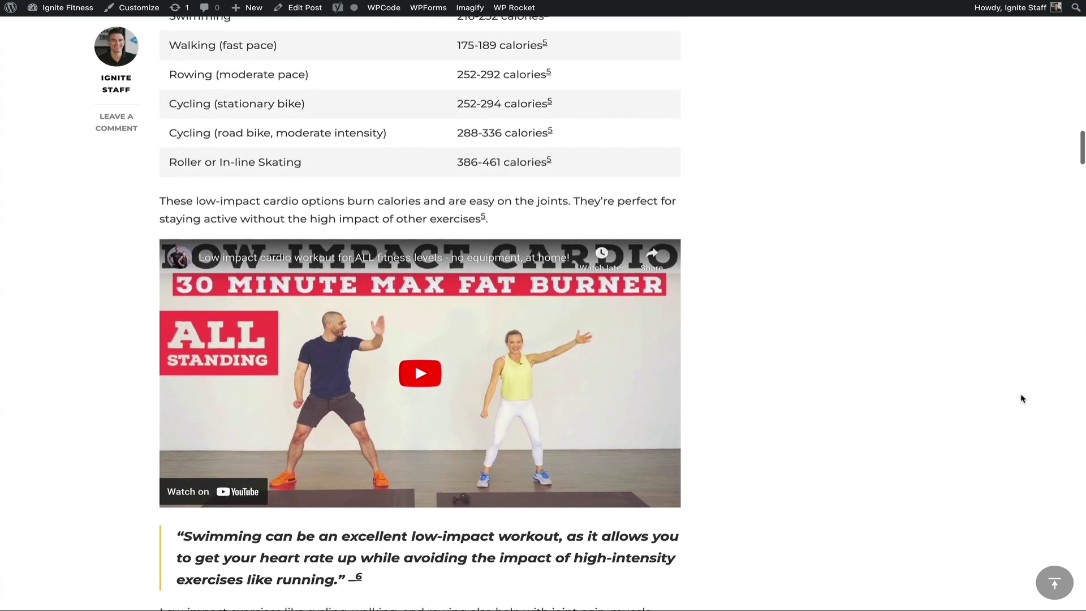
scroll(1022, 399, "down", 4)
scroll(1023, 398, "down", 8)
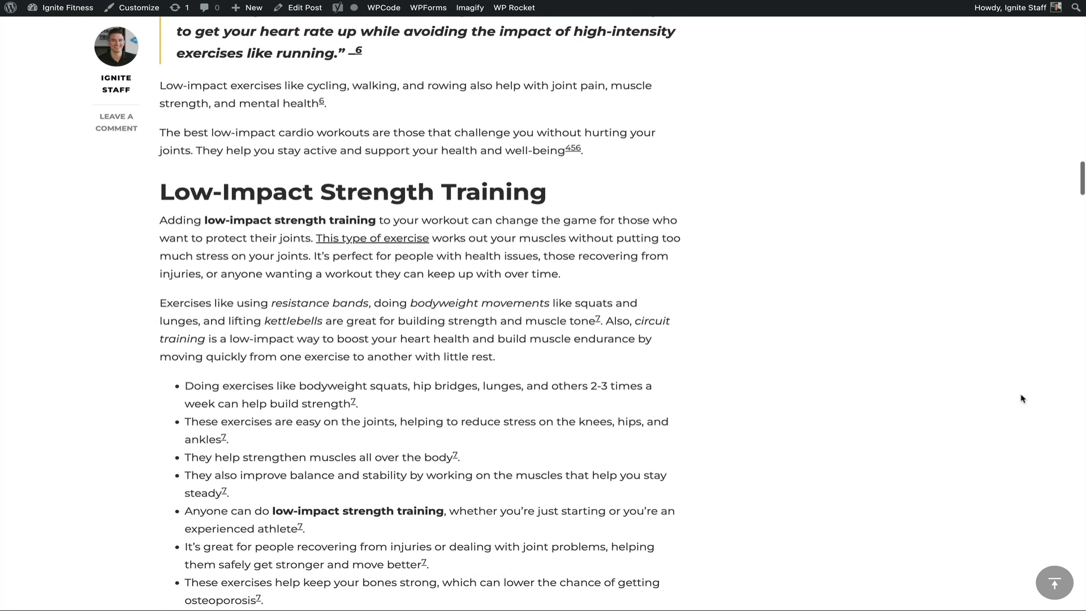
scroll(1022, 398, "down", 6)
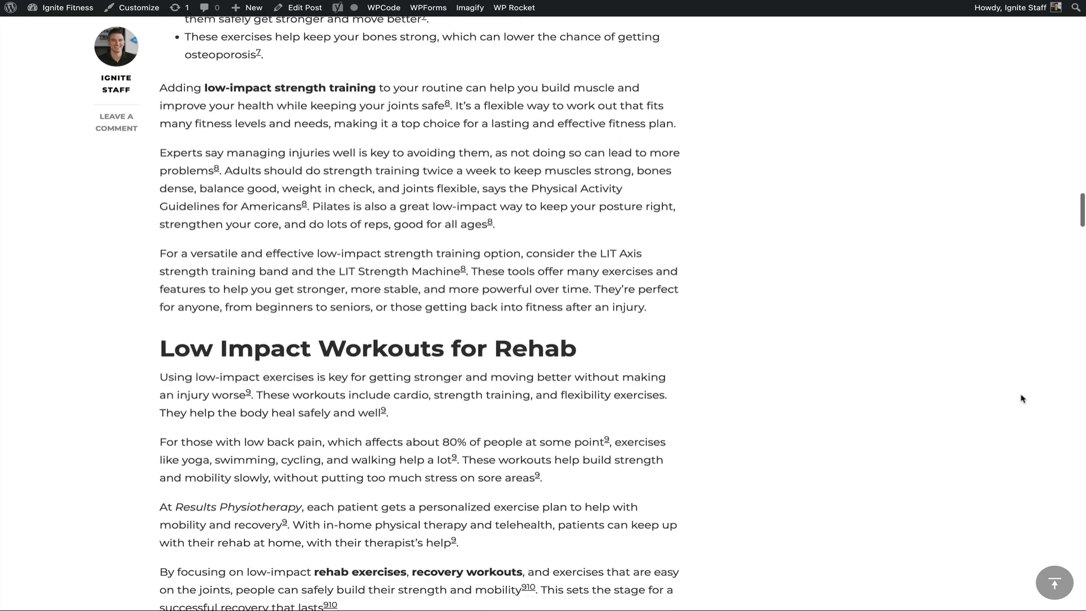
scroll(1023, 399, "down", 4)
scroll(1022, 399, "down", 3)
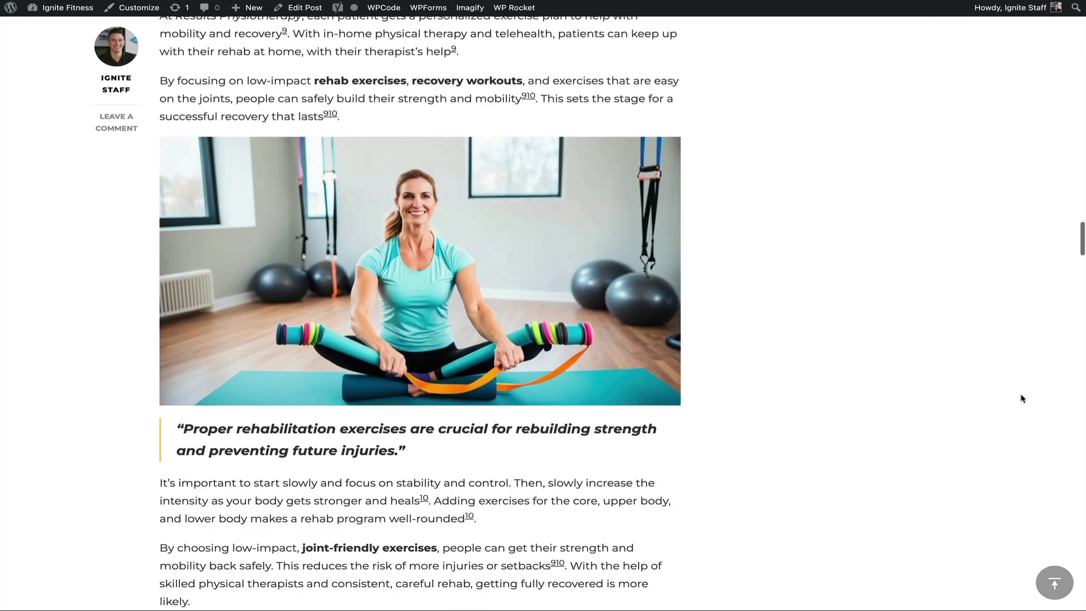
scroll(1023, 399, "down", 4)
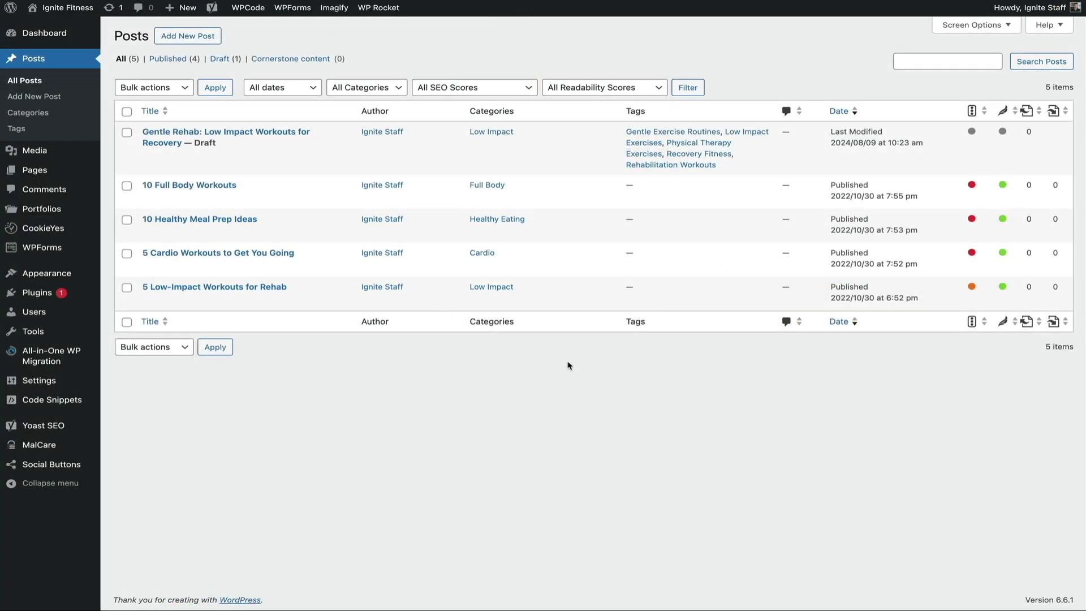
- Open the draft "Gentle Rehab: Low Impact Workouts for Recovery" for editing from the WordPress posts list
mouse_move(146, 163)
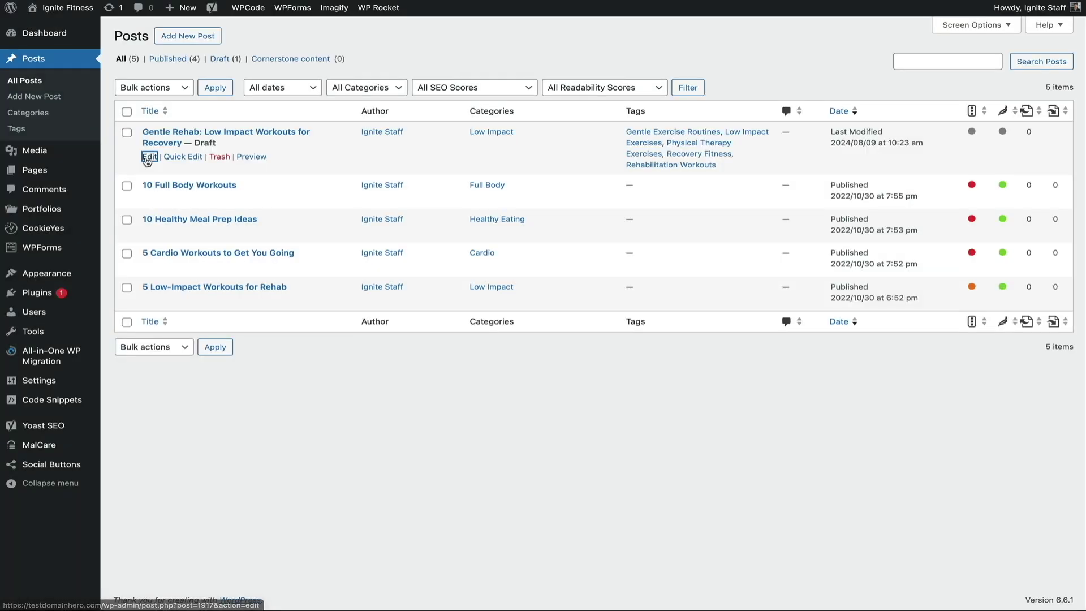
left_click(146, 163)
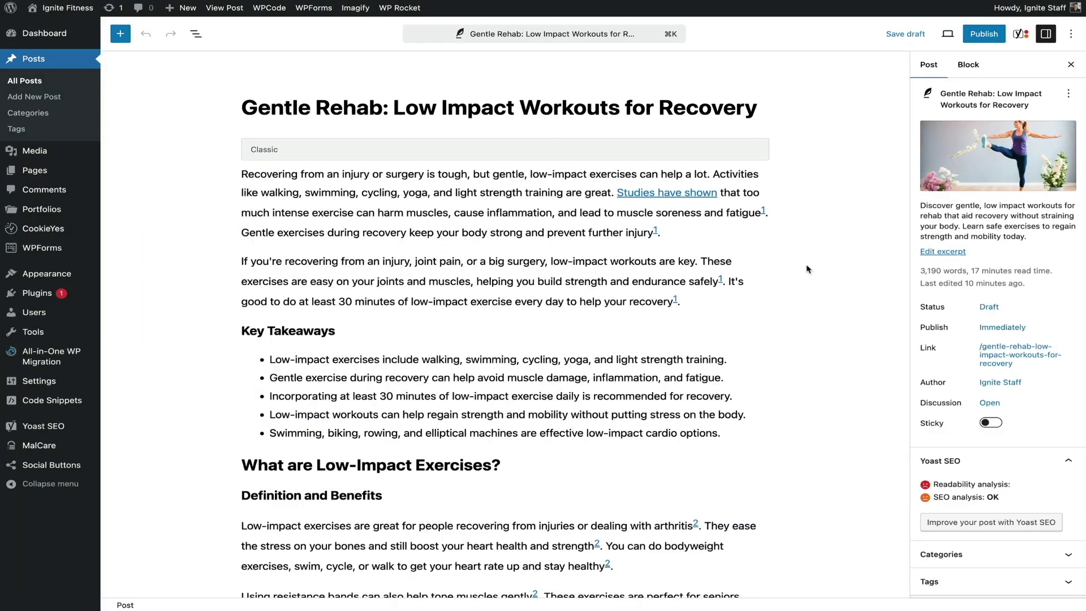